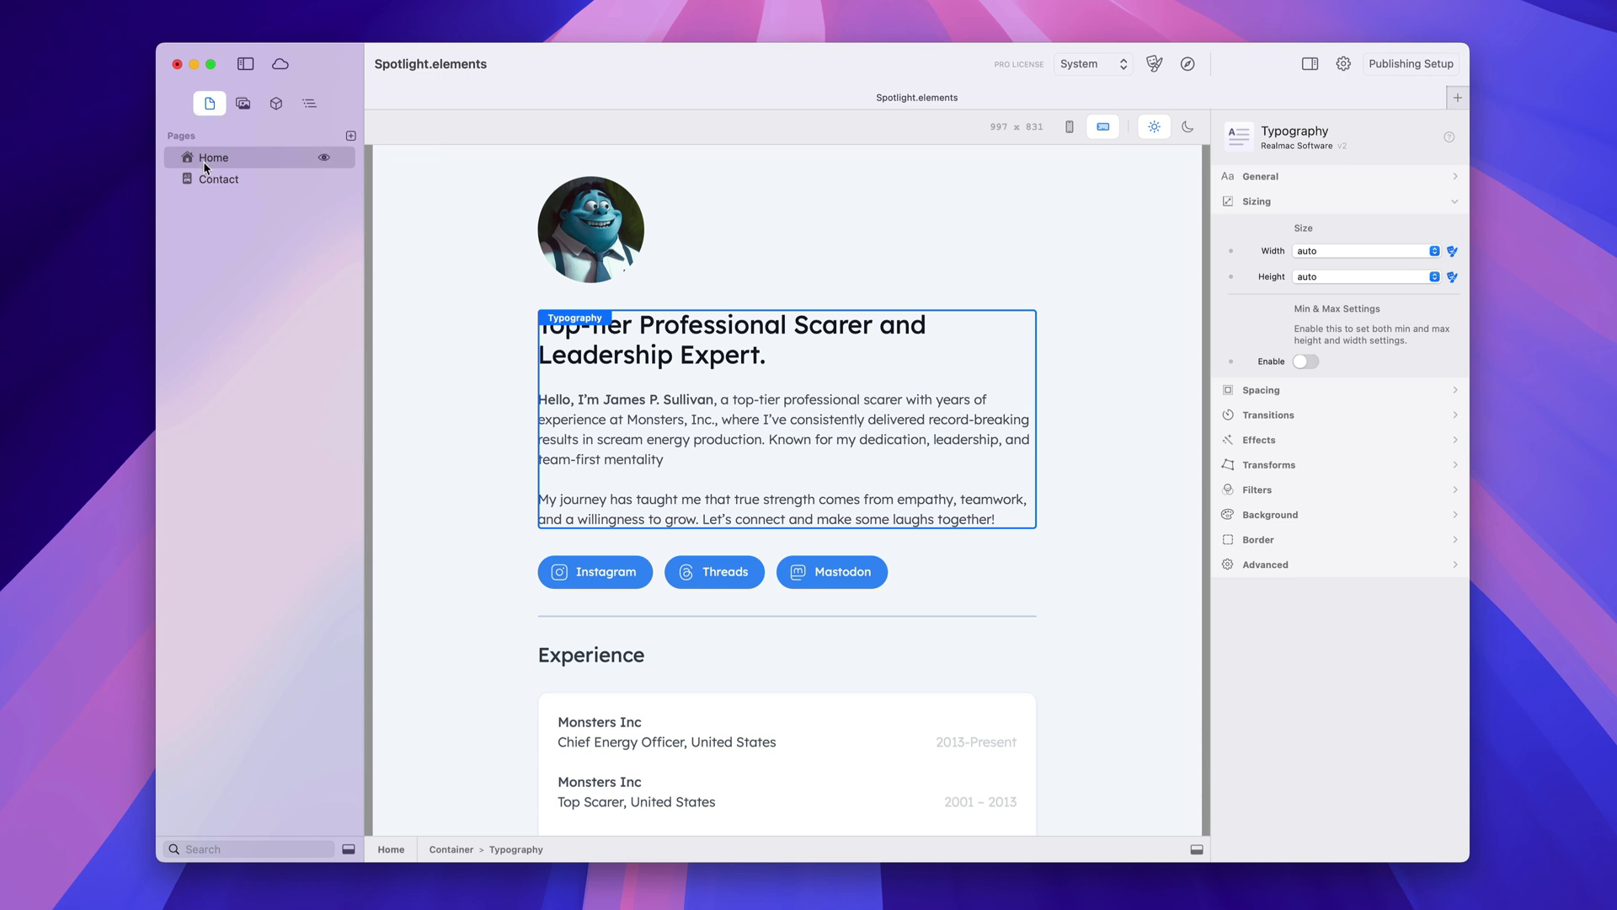
Switch the sidebar from Pages to the Home page's outline of Container, Image, Typography, Flex, Button and Grid.
{"action": "left_click", "coordinate": [308, 105]}
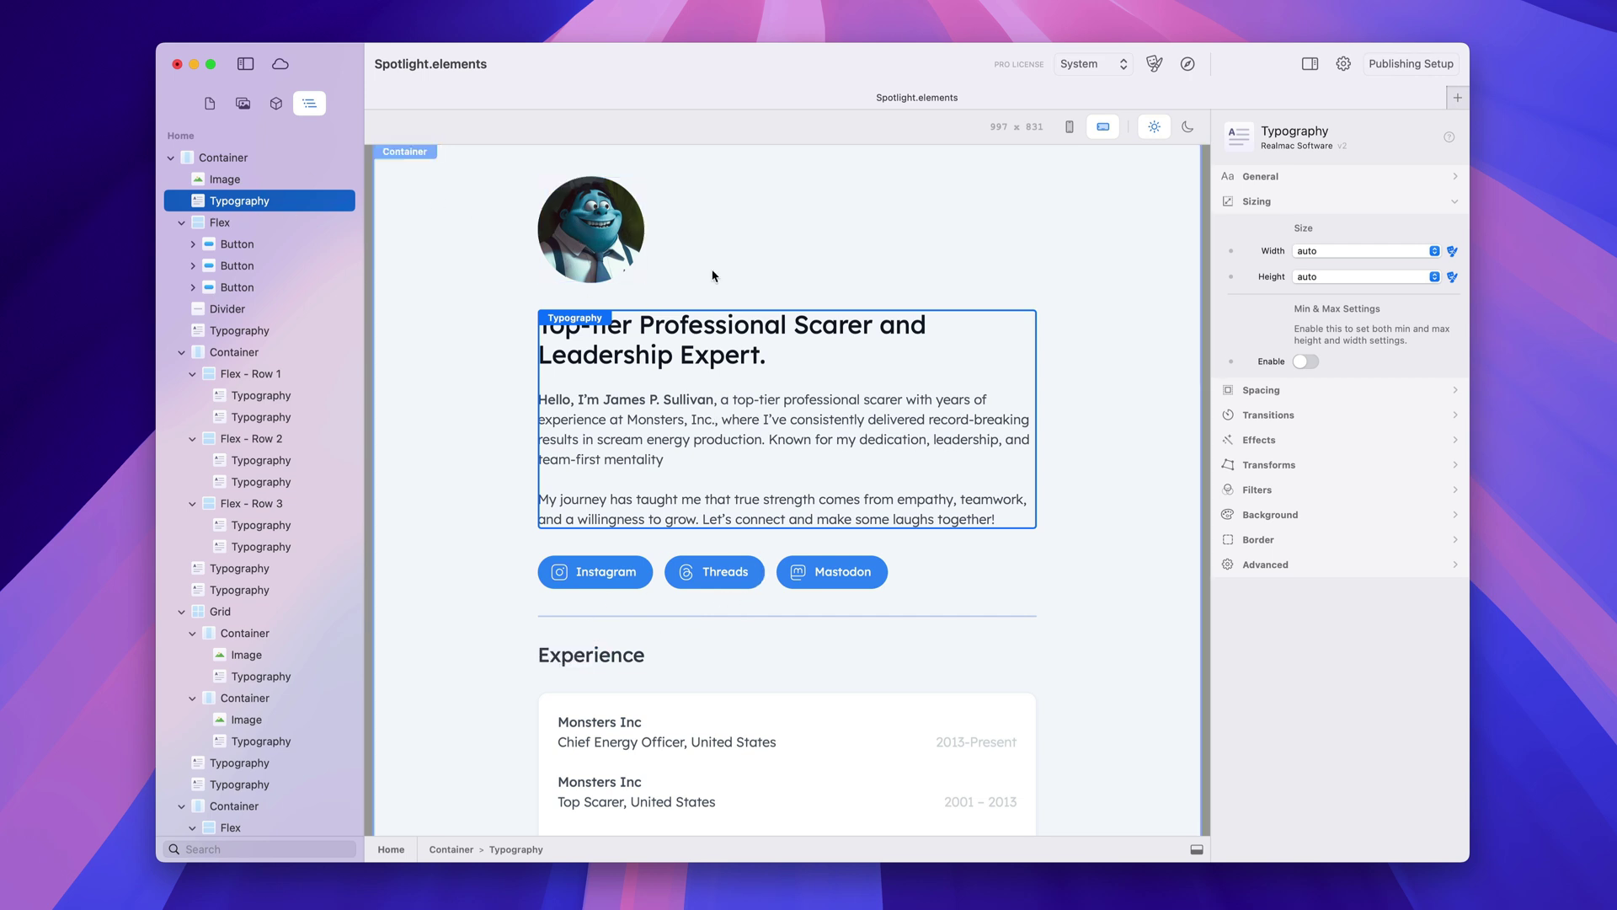
{"action": "left_click", "coordinate": [610, 216]}
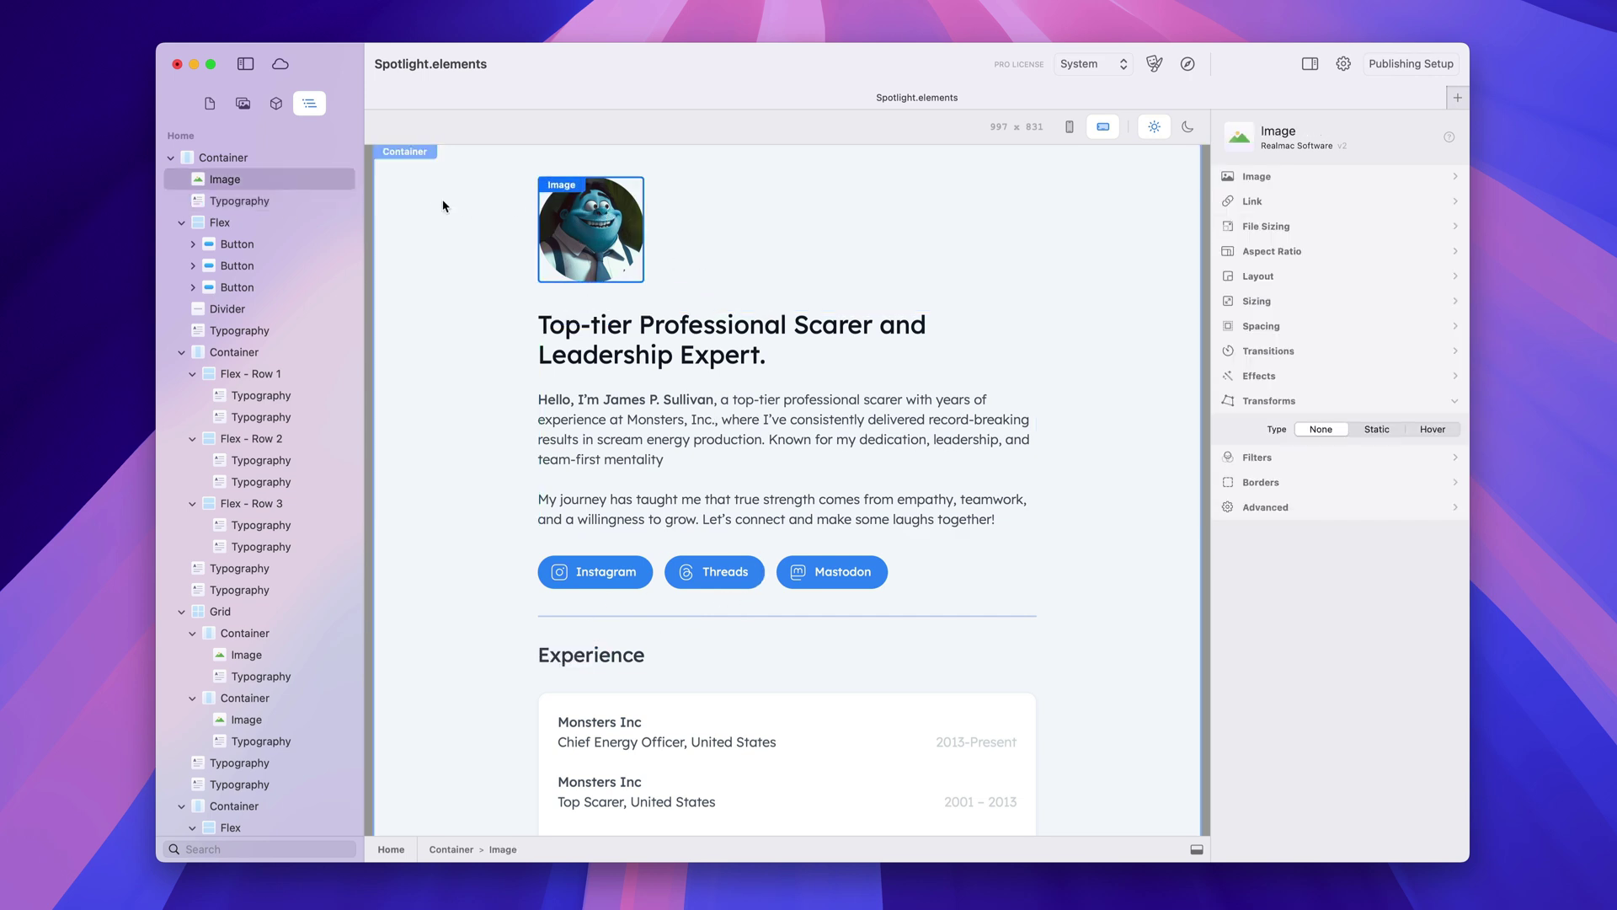
{"action": "left_click", "coordinate": [646, 366]}
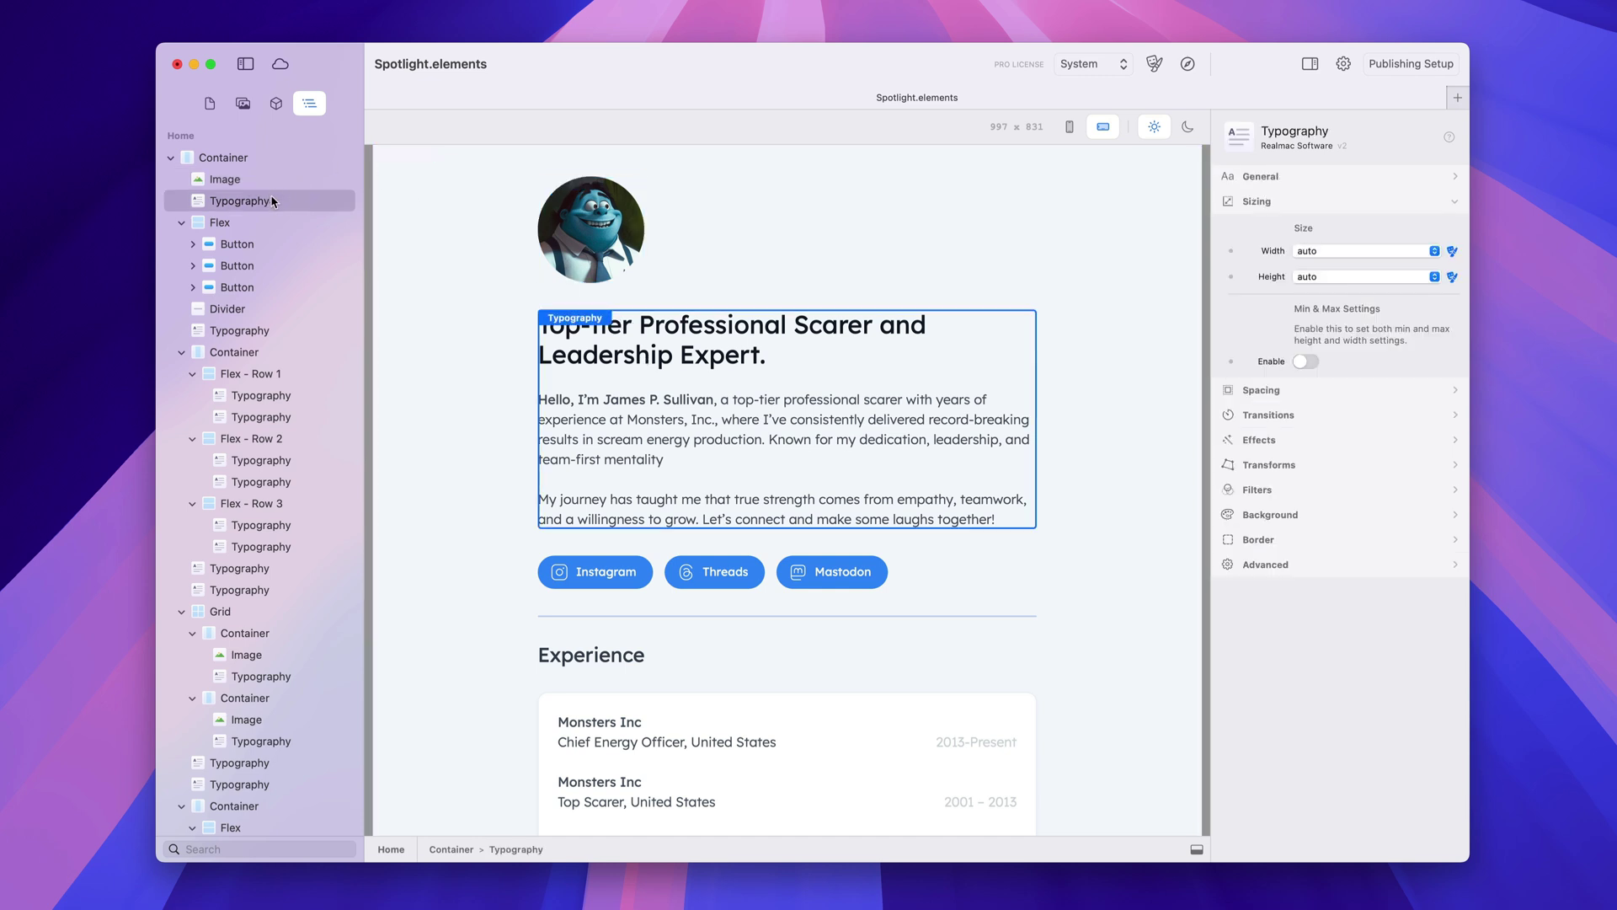
{"action": "left_click", "coordinate": [237, 245]}
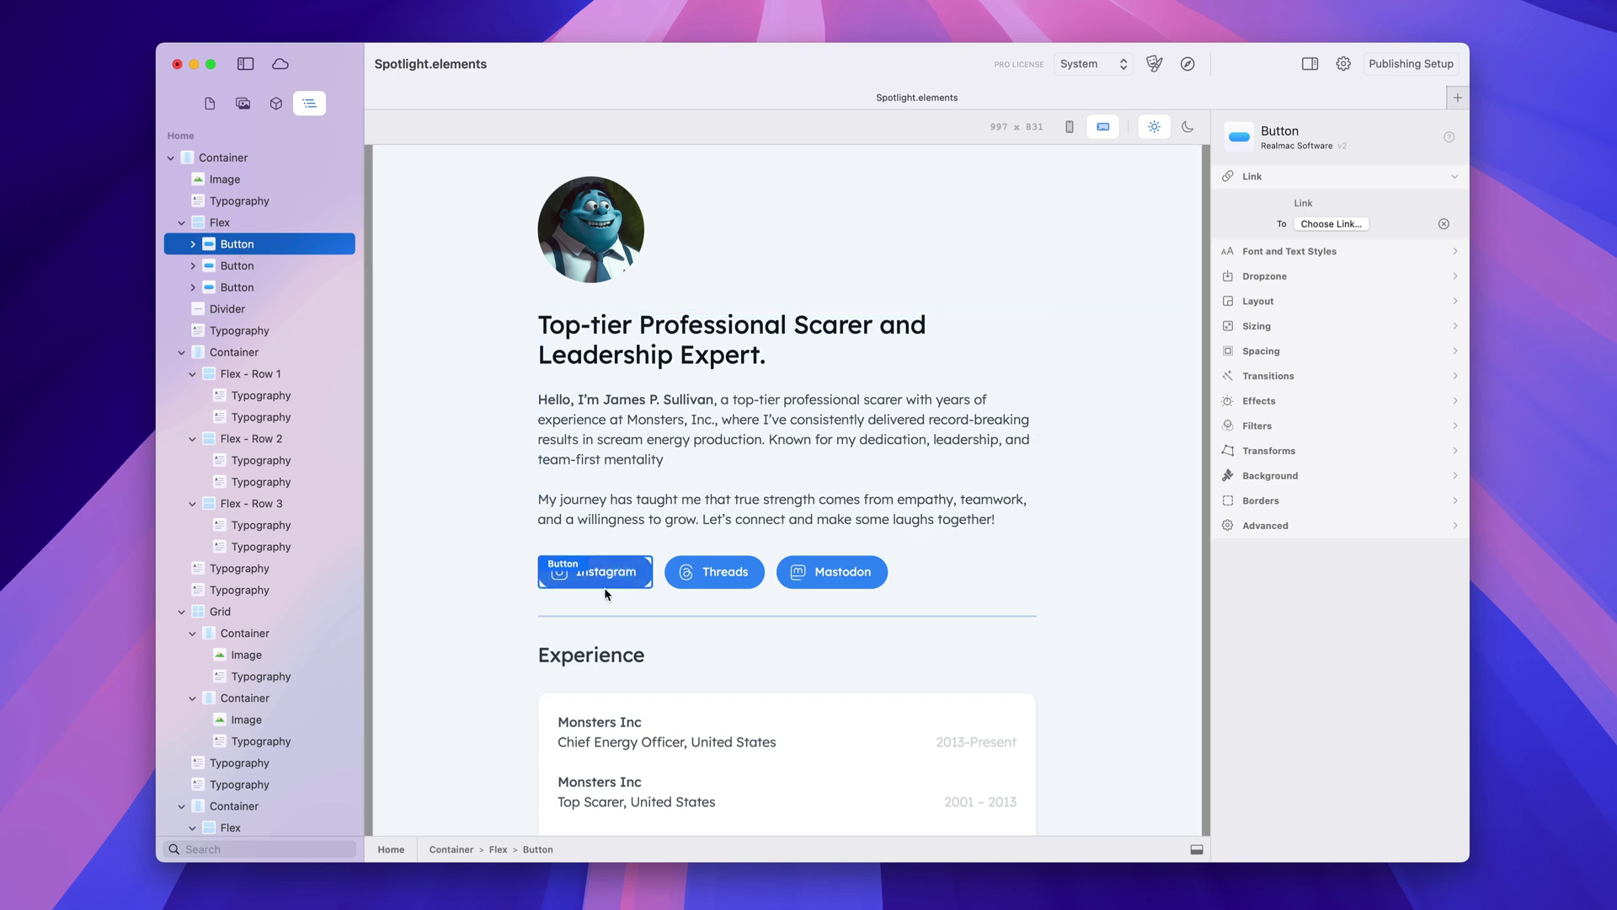
{"action": "left_click", "coordinate": [237, 312]}
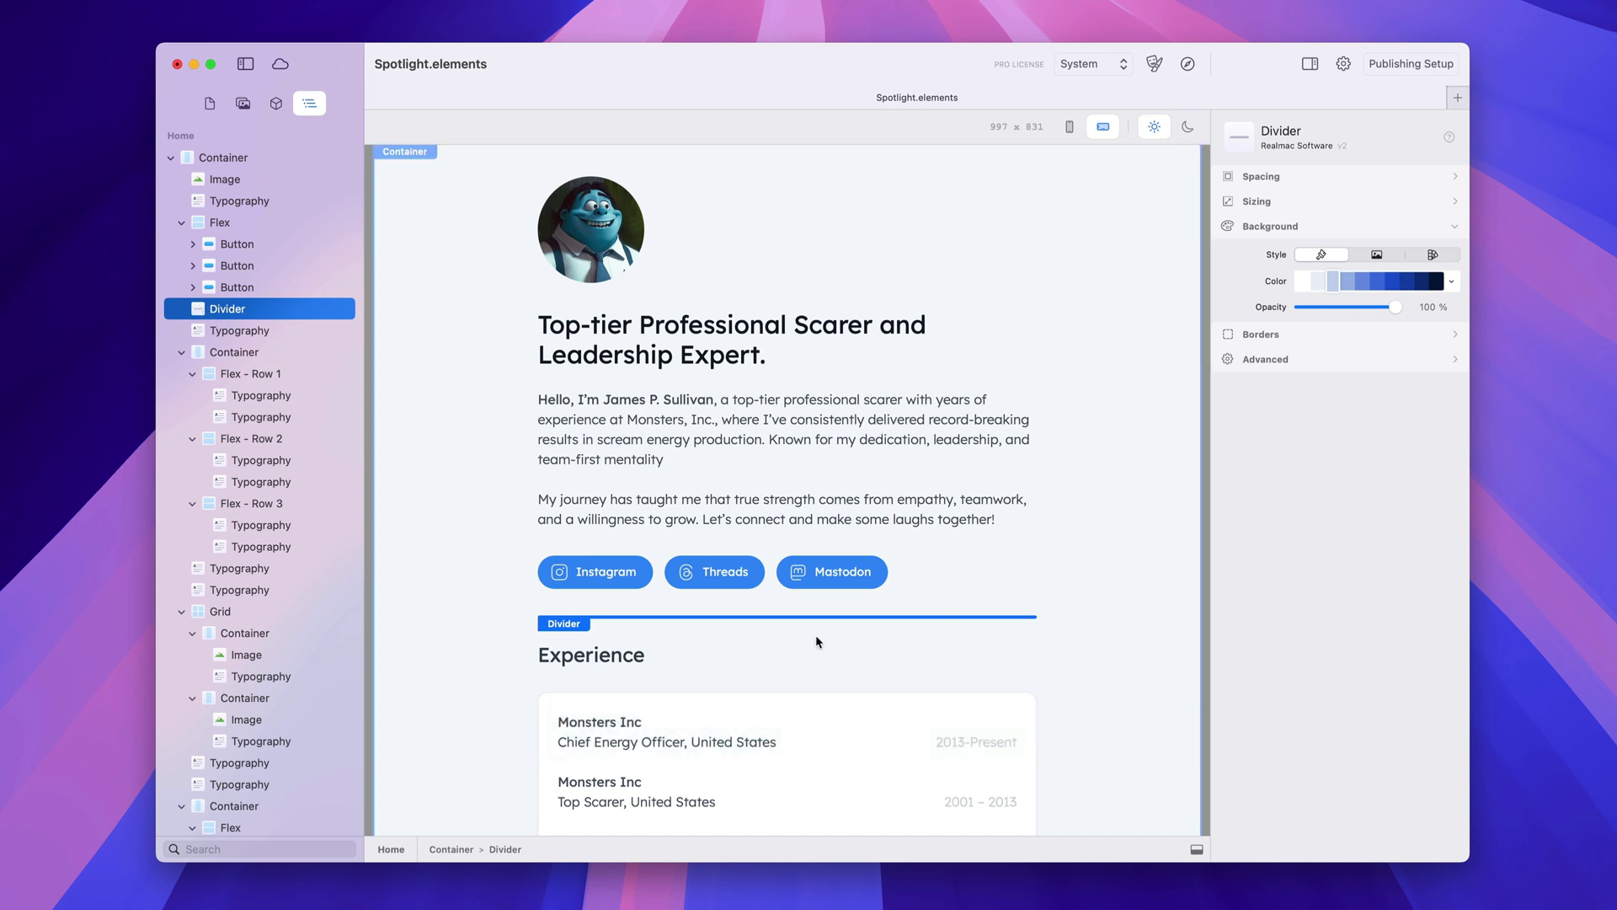
{"action": "scroll", "coordinate": [816, 634], "scroll_direction": "down", "scroll_amount": 3}
{"action": "left_click", "coordinate": [657, 569]}
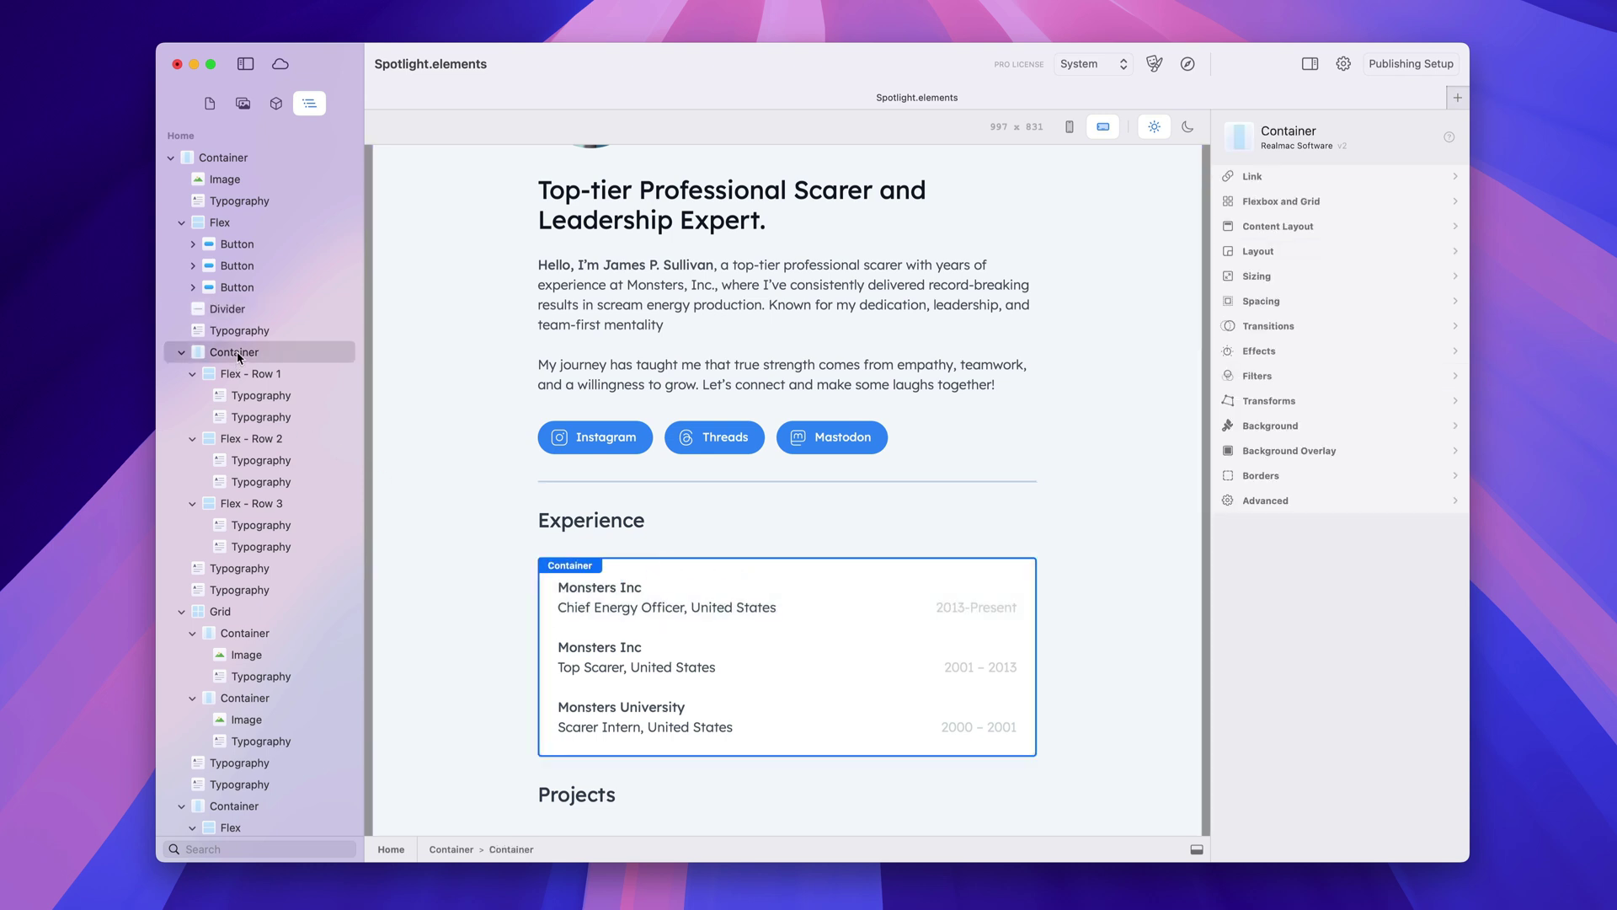
{"action": "left_click", "coordinate": [253, 374]}
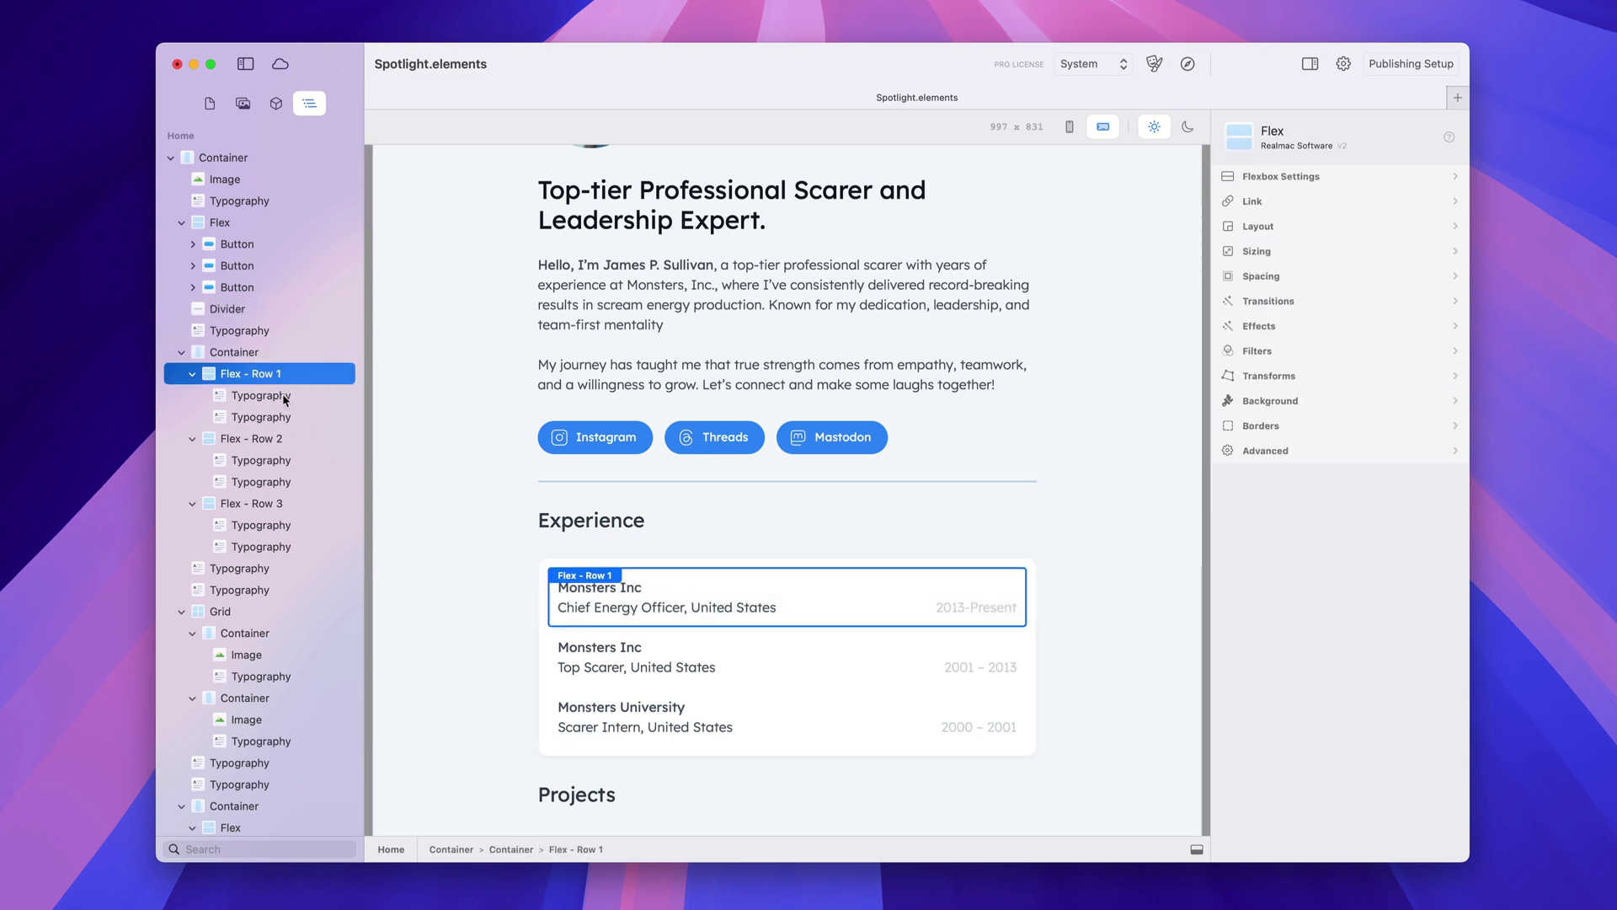
{"action": "left_click", "coordinate": [281, 393]}
{"action": "left_click", "coordinate": [288, 415]}
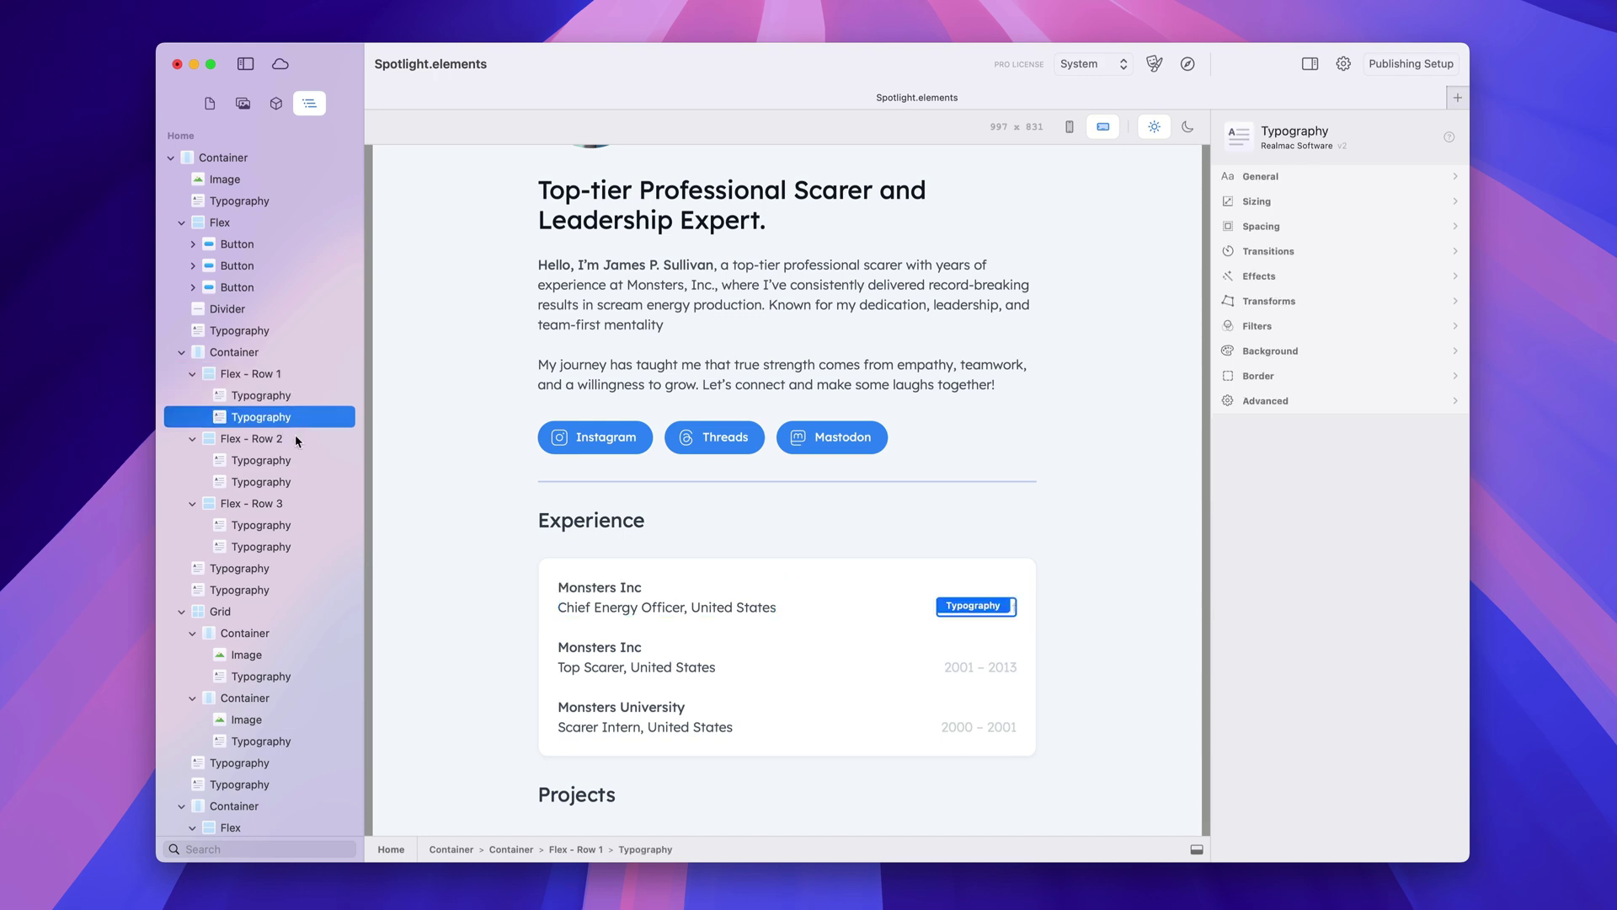
{"action": "scroll", "coordinate": [521, 505], "scroll_direction": "down", "scroll_amount": 5}
{"action": "scroll", "coordinate": [523, 559], "scroll_direction": "up", "scroll_amount": 5}
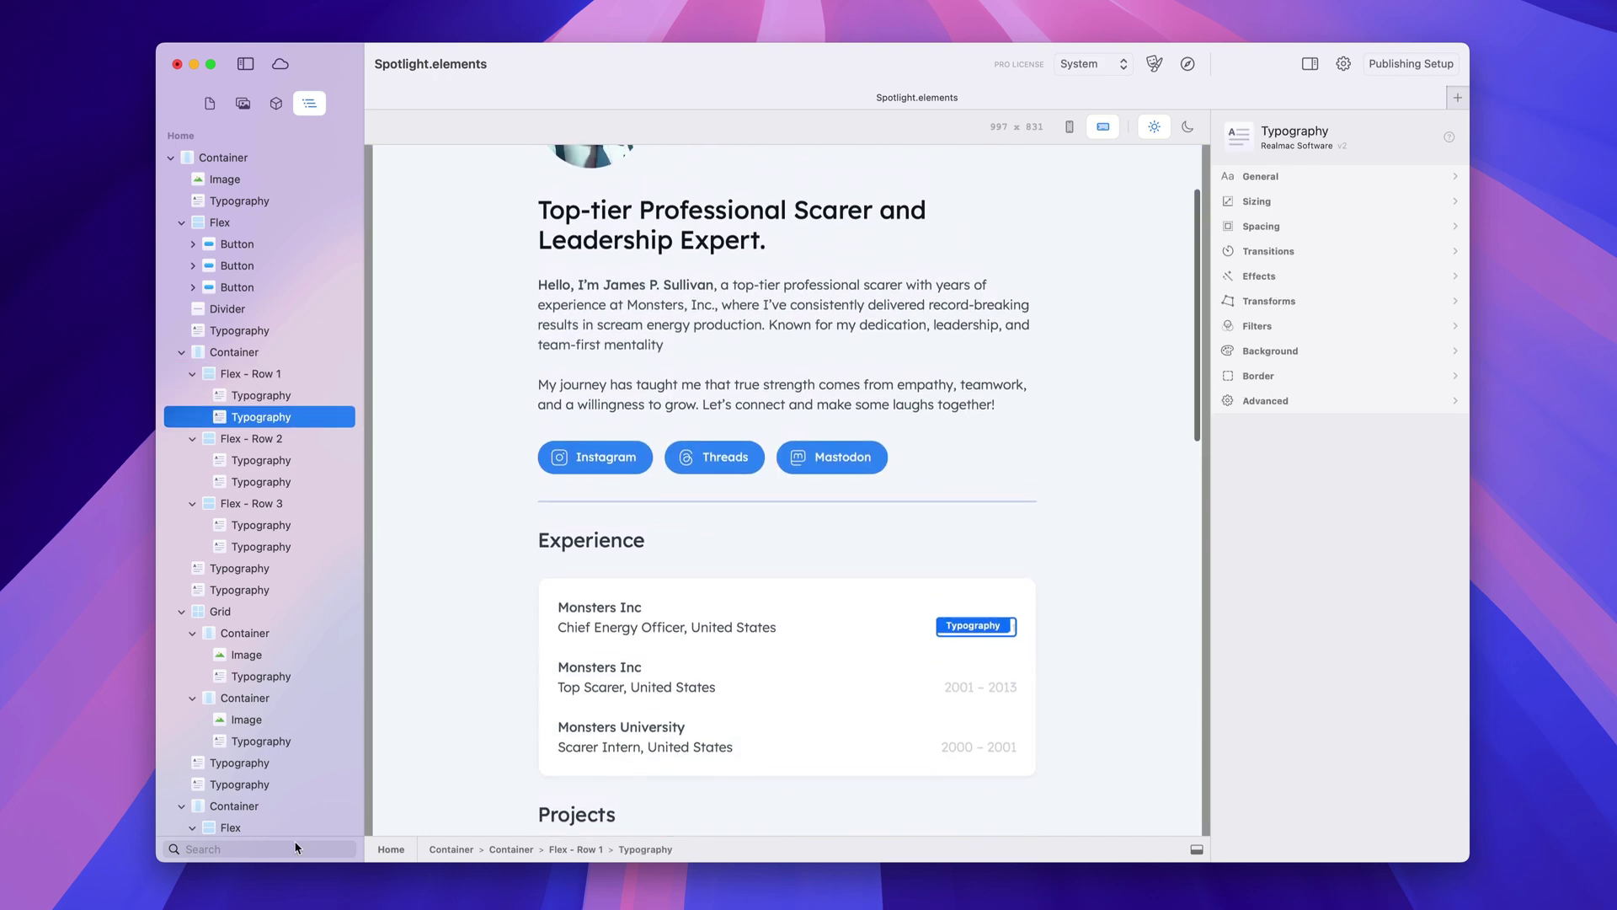
{"action": "left_click", "coordinate": [238, 845]}
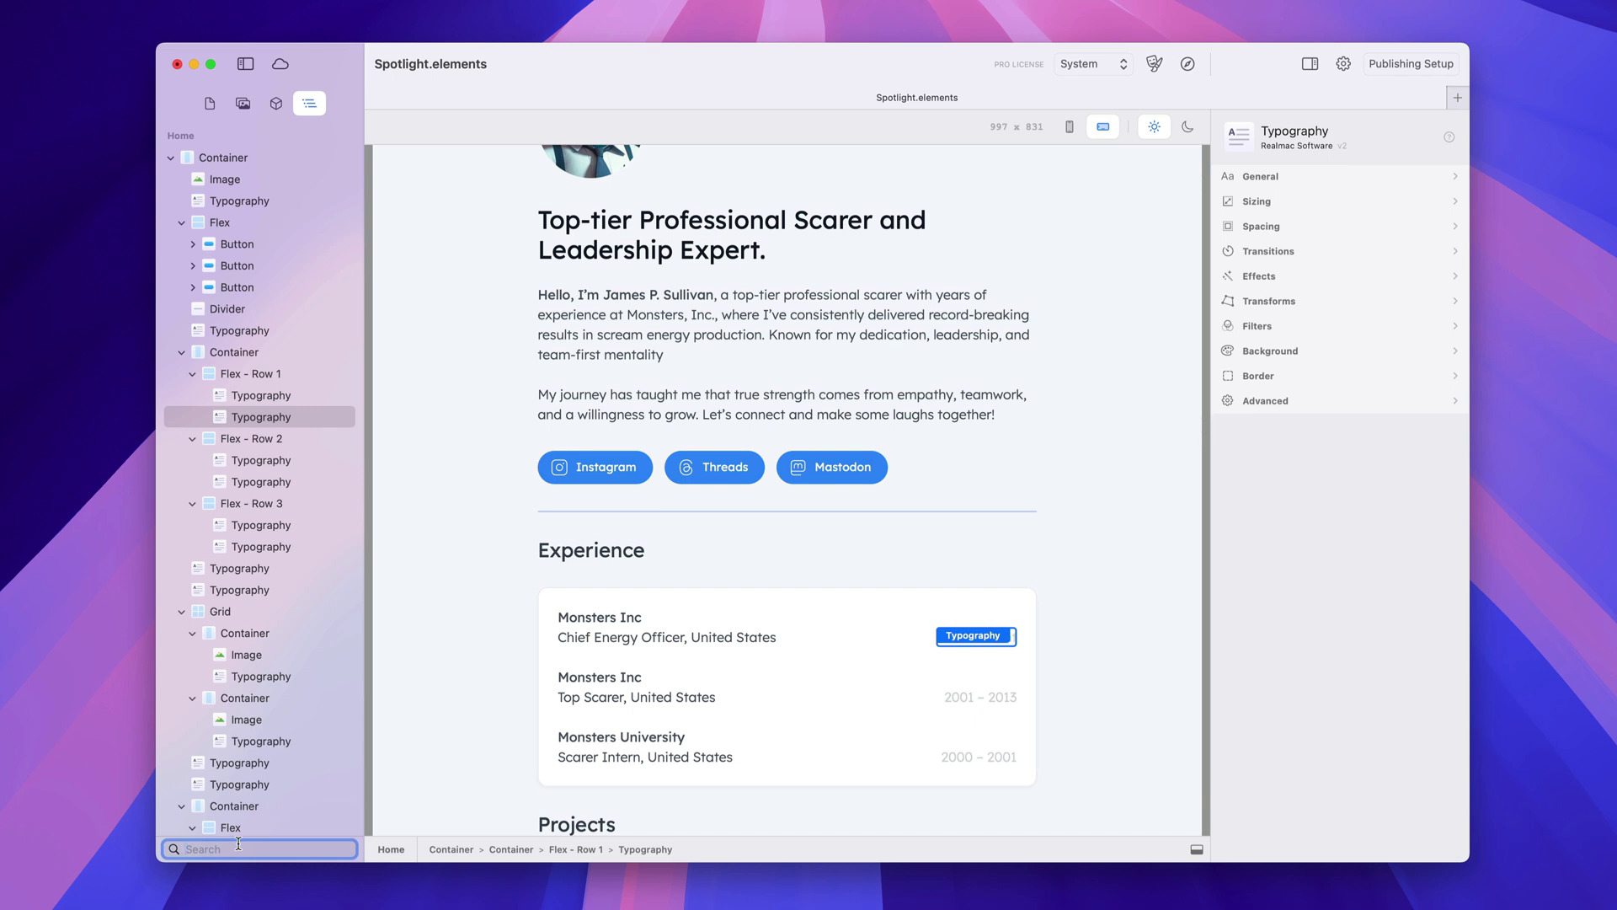
{"action": "type", "text": "buton"}
{"action": "key", "text": "BackSpace"}
{"action": "key", "text": "BackSpace"}
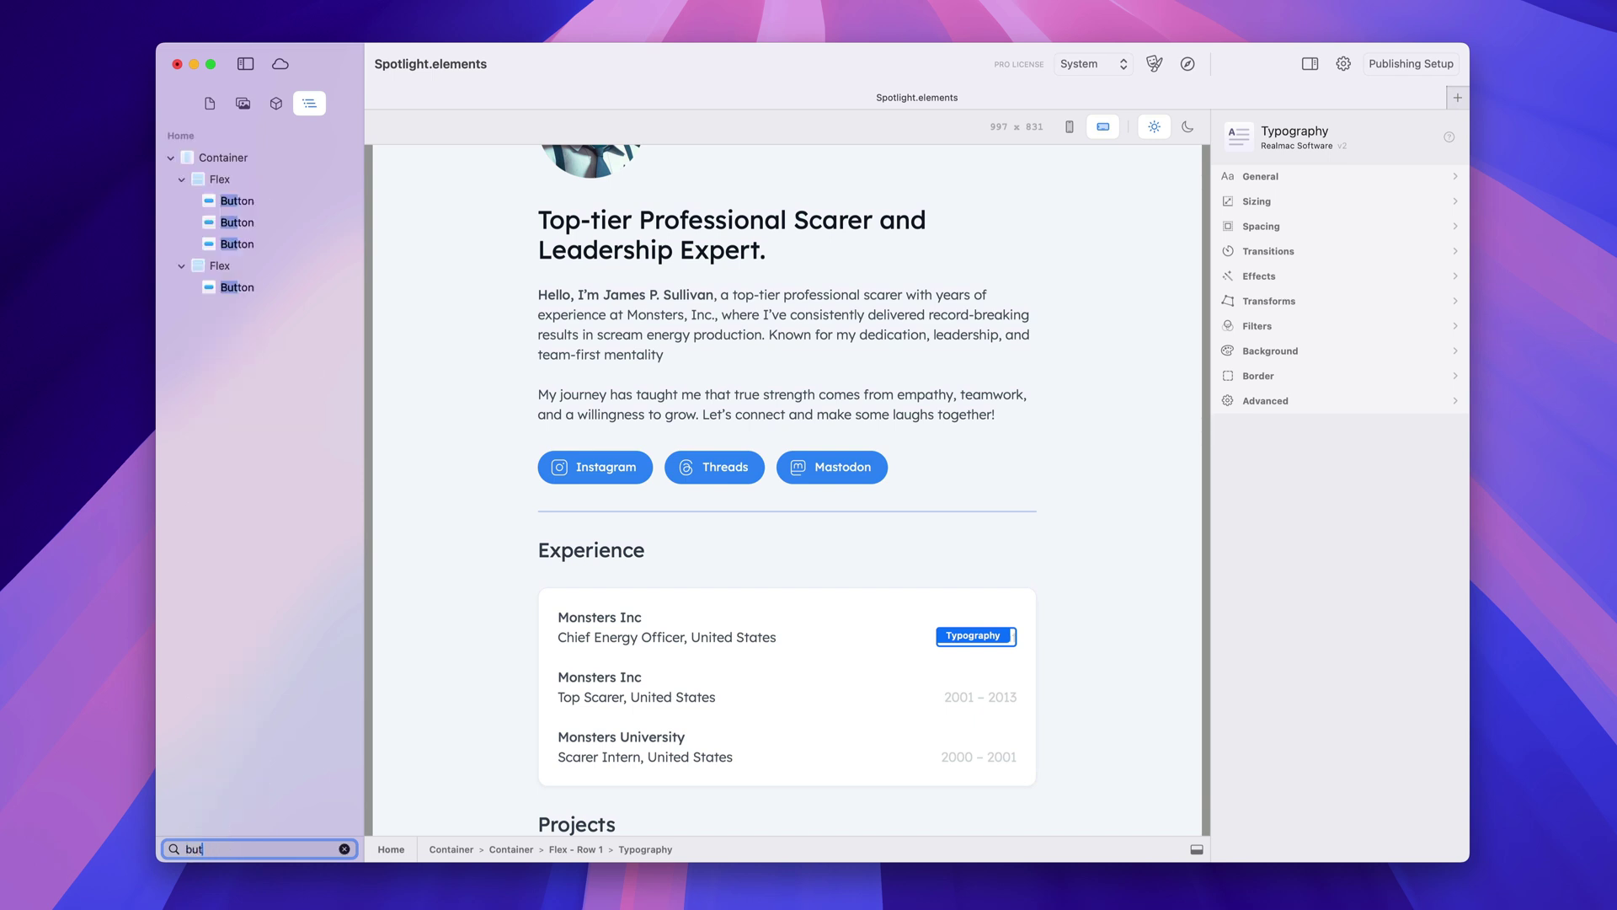
{"action": "type", "text": "ton"}
{"action": "key", "text": "Escape"}
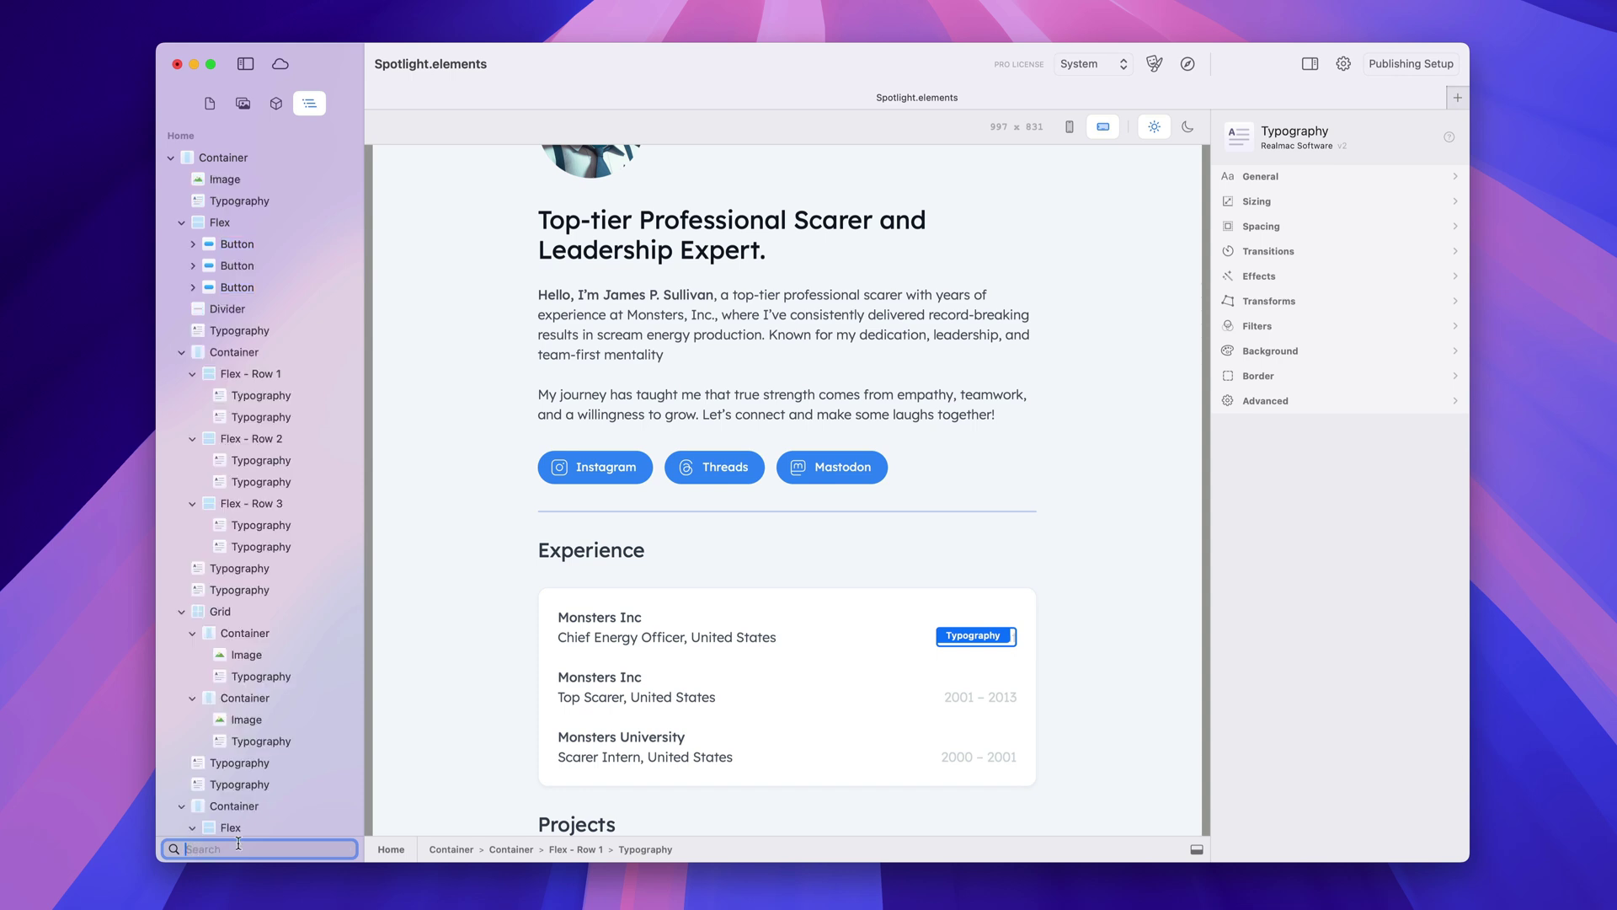
{"action": "type", "text": "grid"}
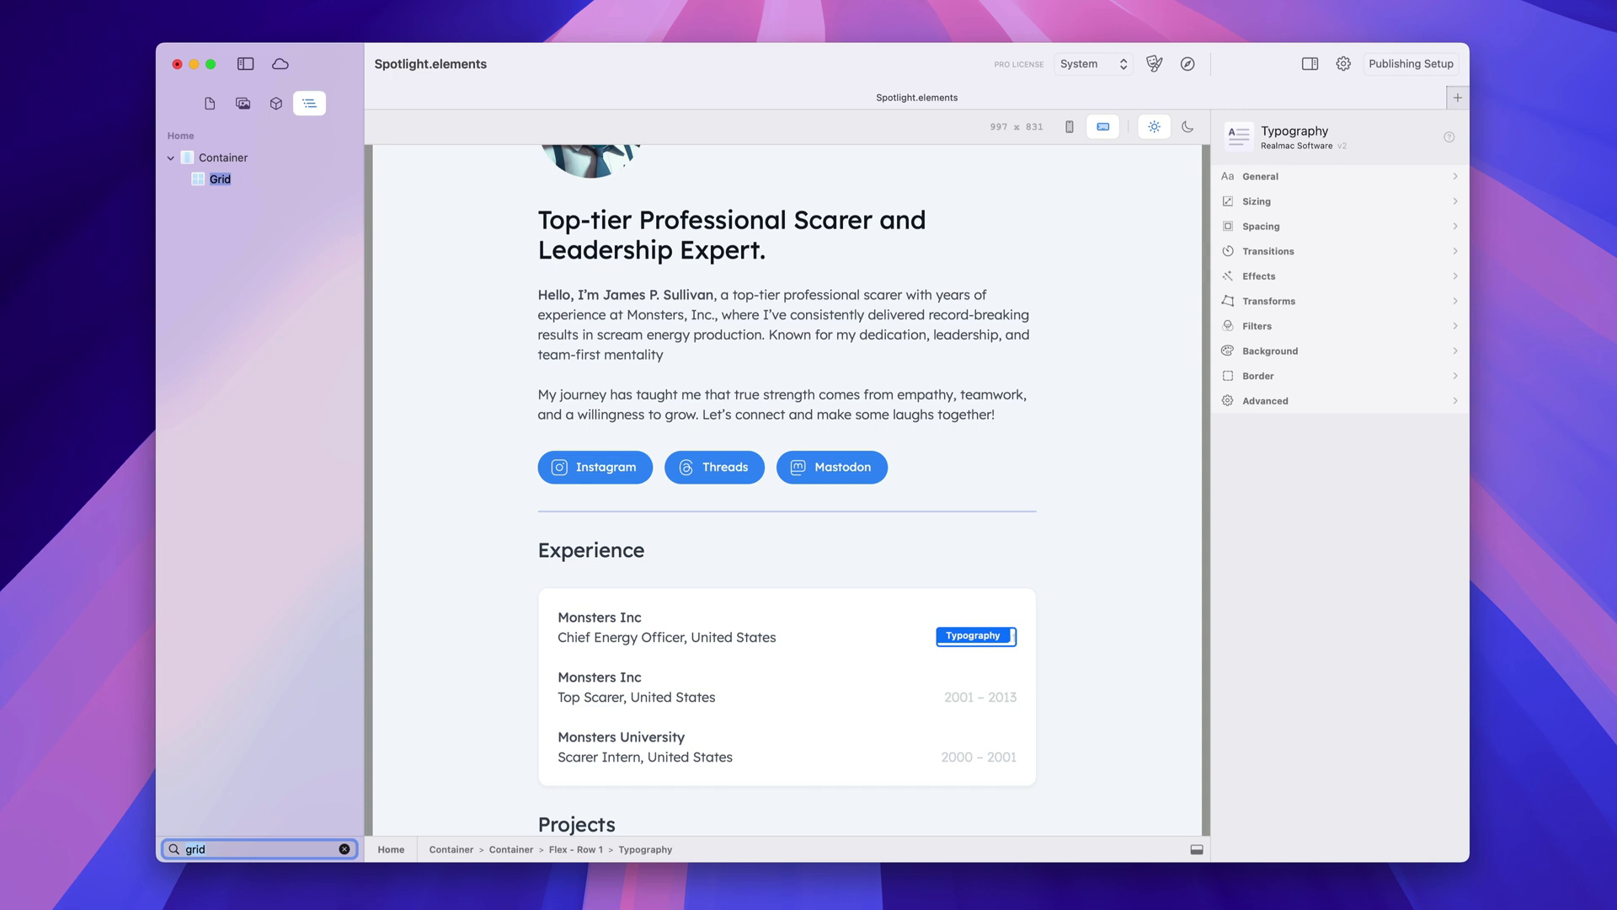
{"action": "key", "text": "Escape"}
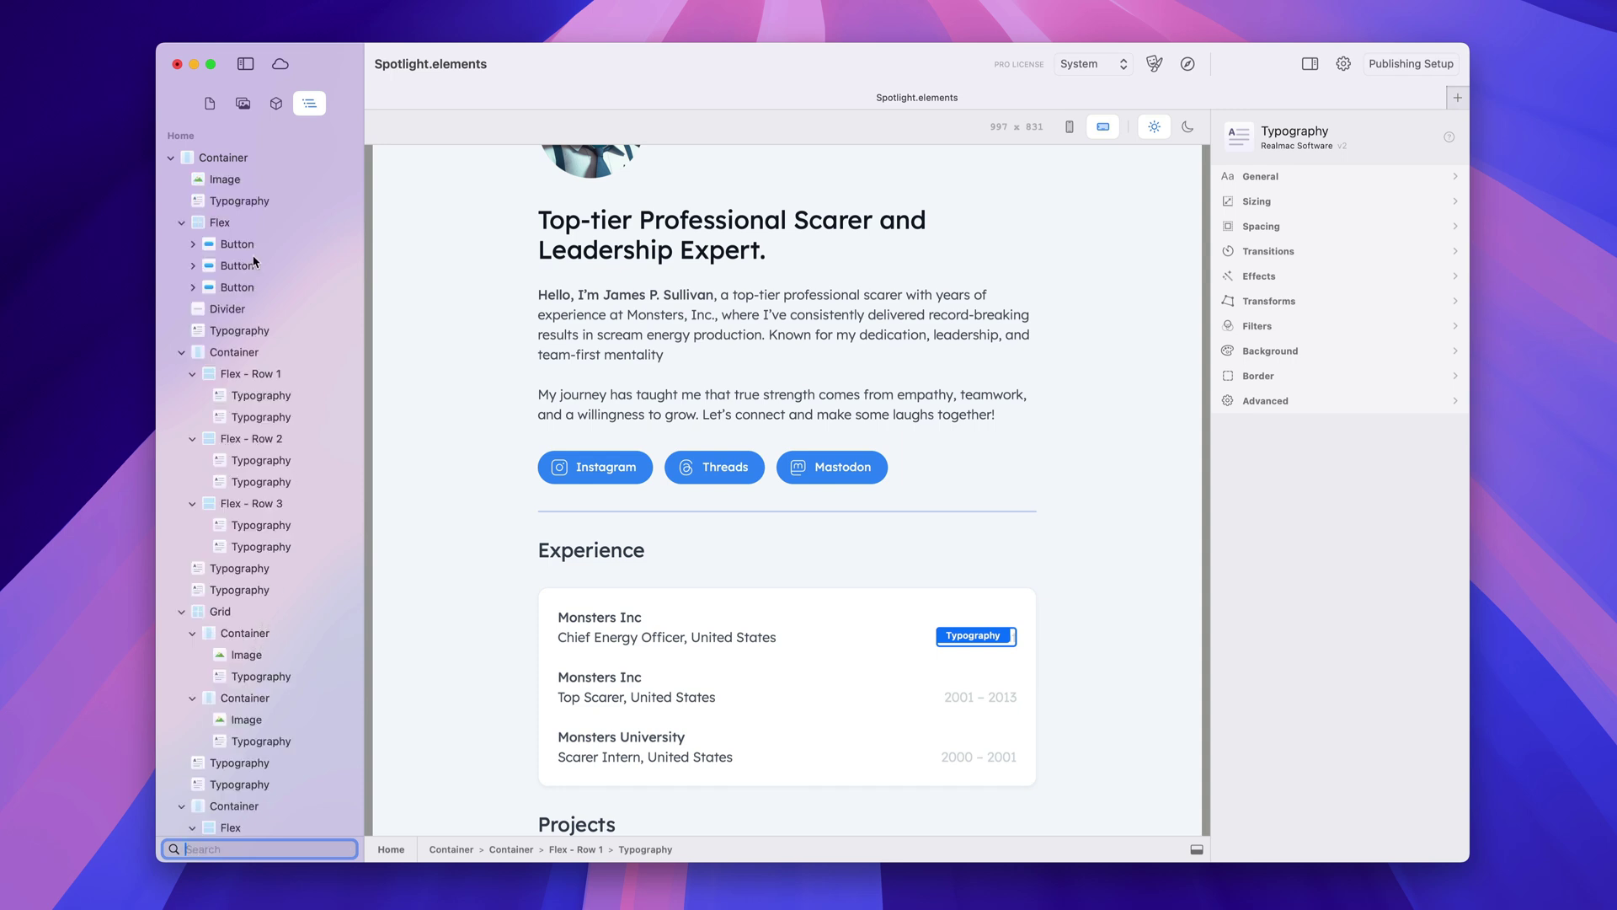
Reorder the profile header so the avatar image sits below the heading and intro text.
{"action": "mouse_move", "coordinate": [255, 209]}
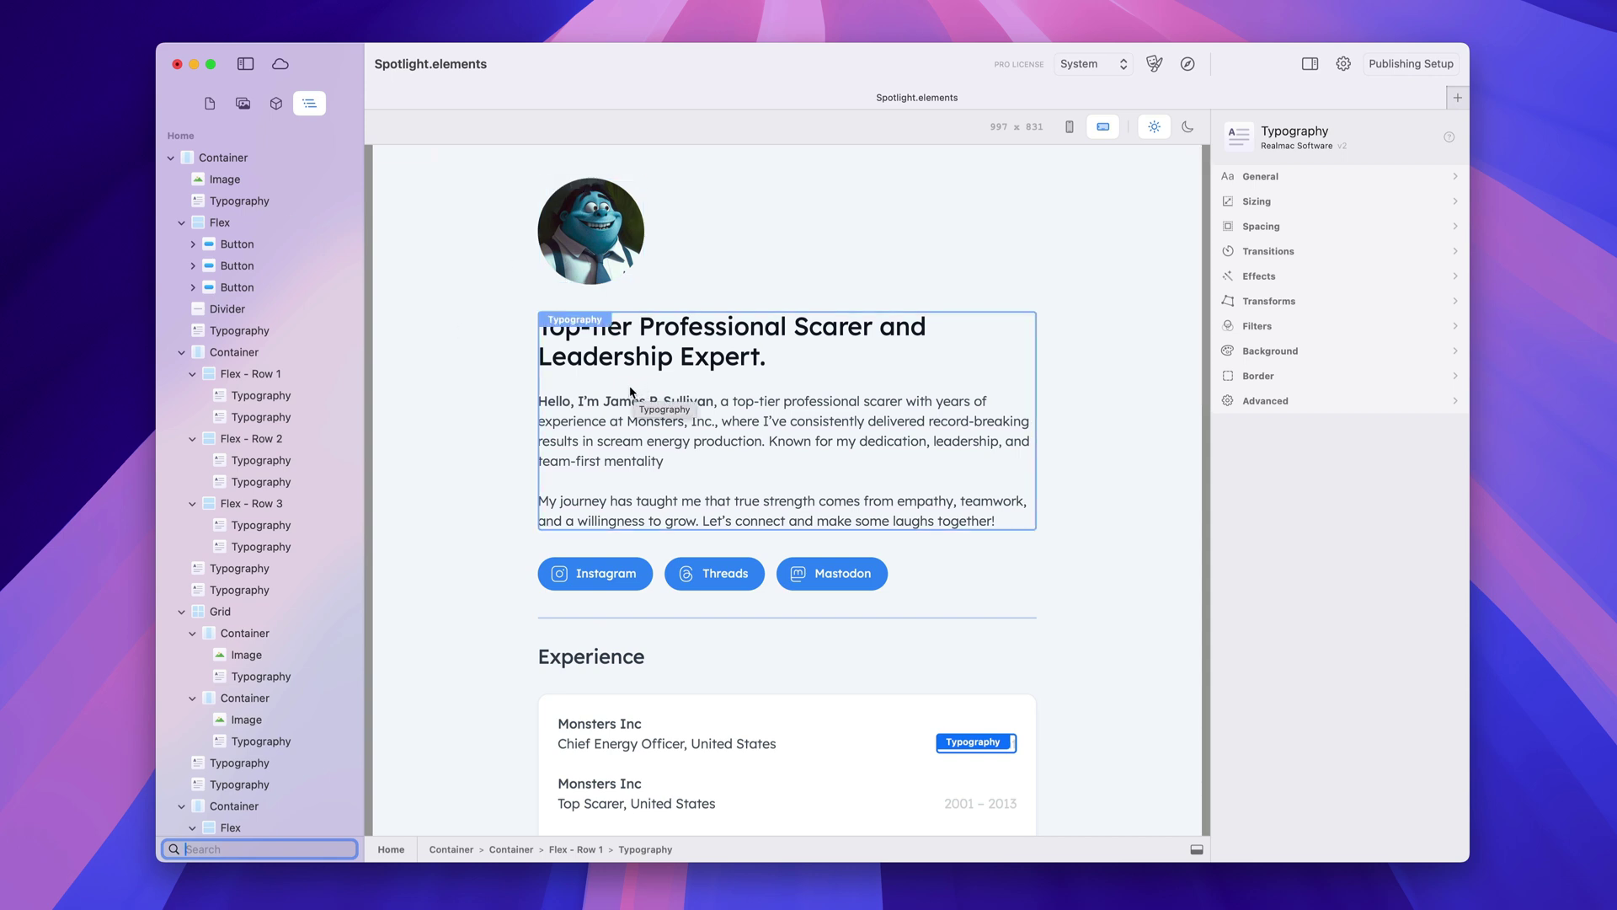
{"action": "left_click_drag", "start_coordinate": [654, 358], "coordinate": [694, 213]}
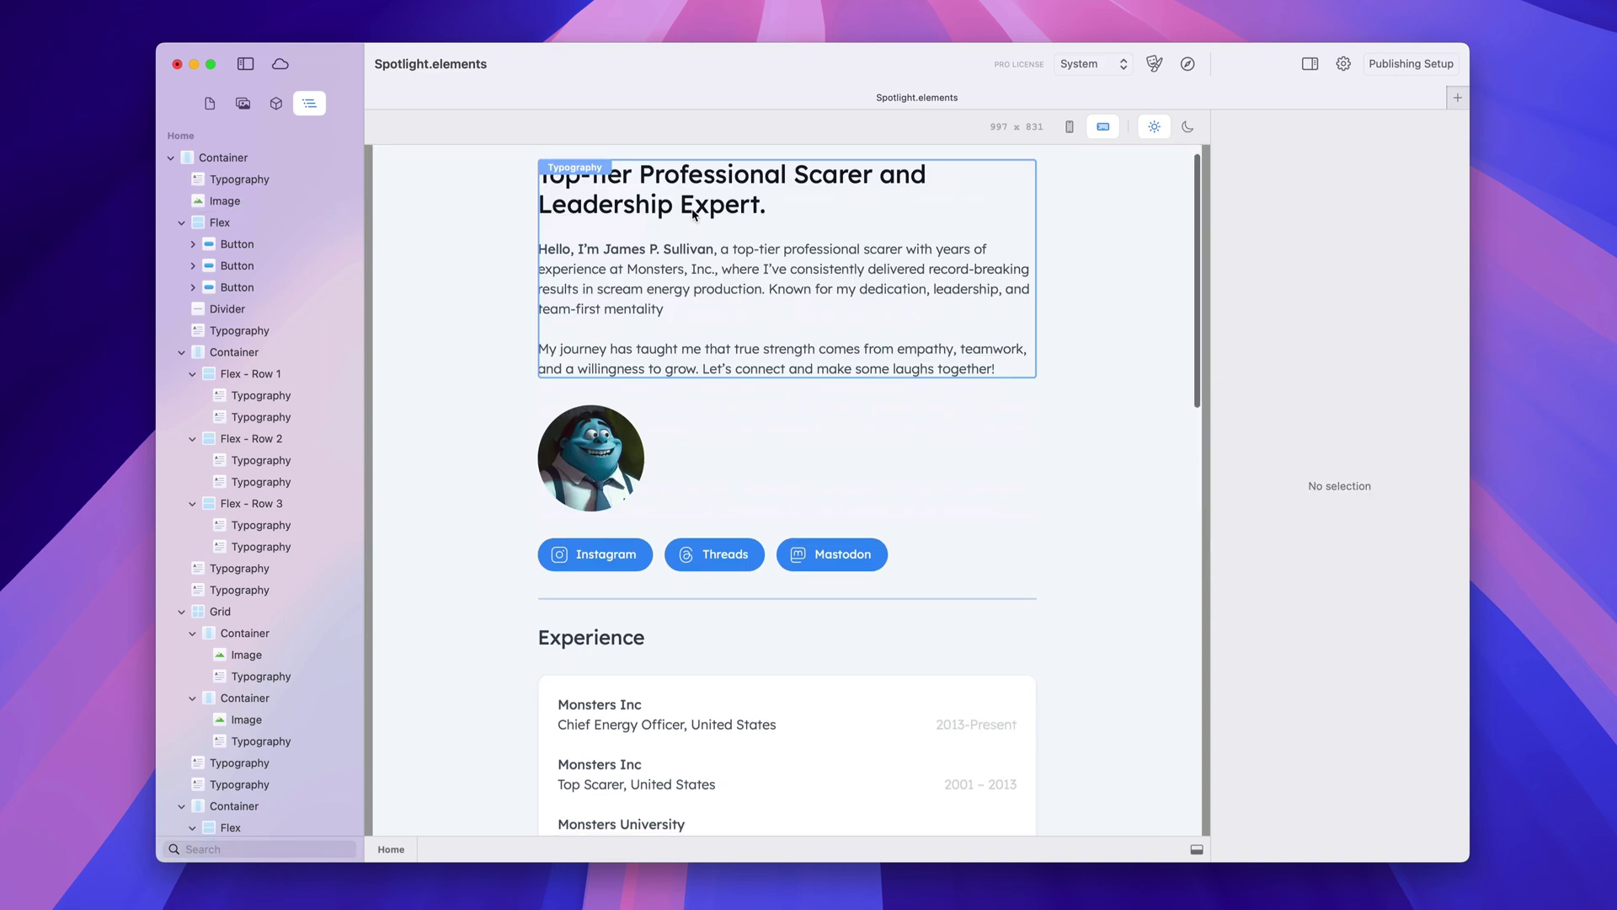
{"action": "scroll", "coordinate": [693, 213], "scroll_direction": "up", "scroll_amount": 1}
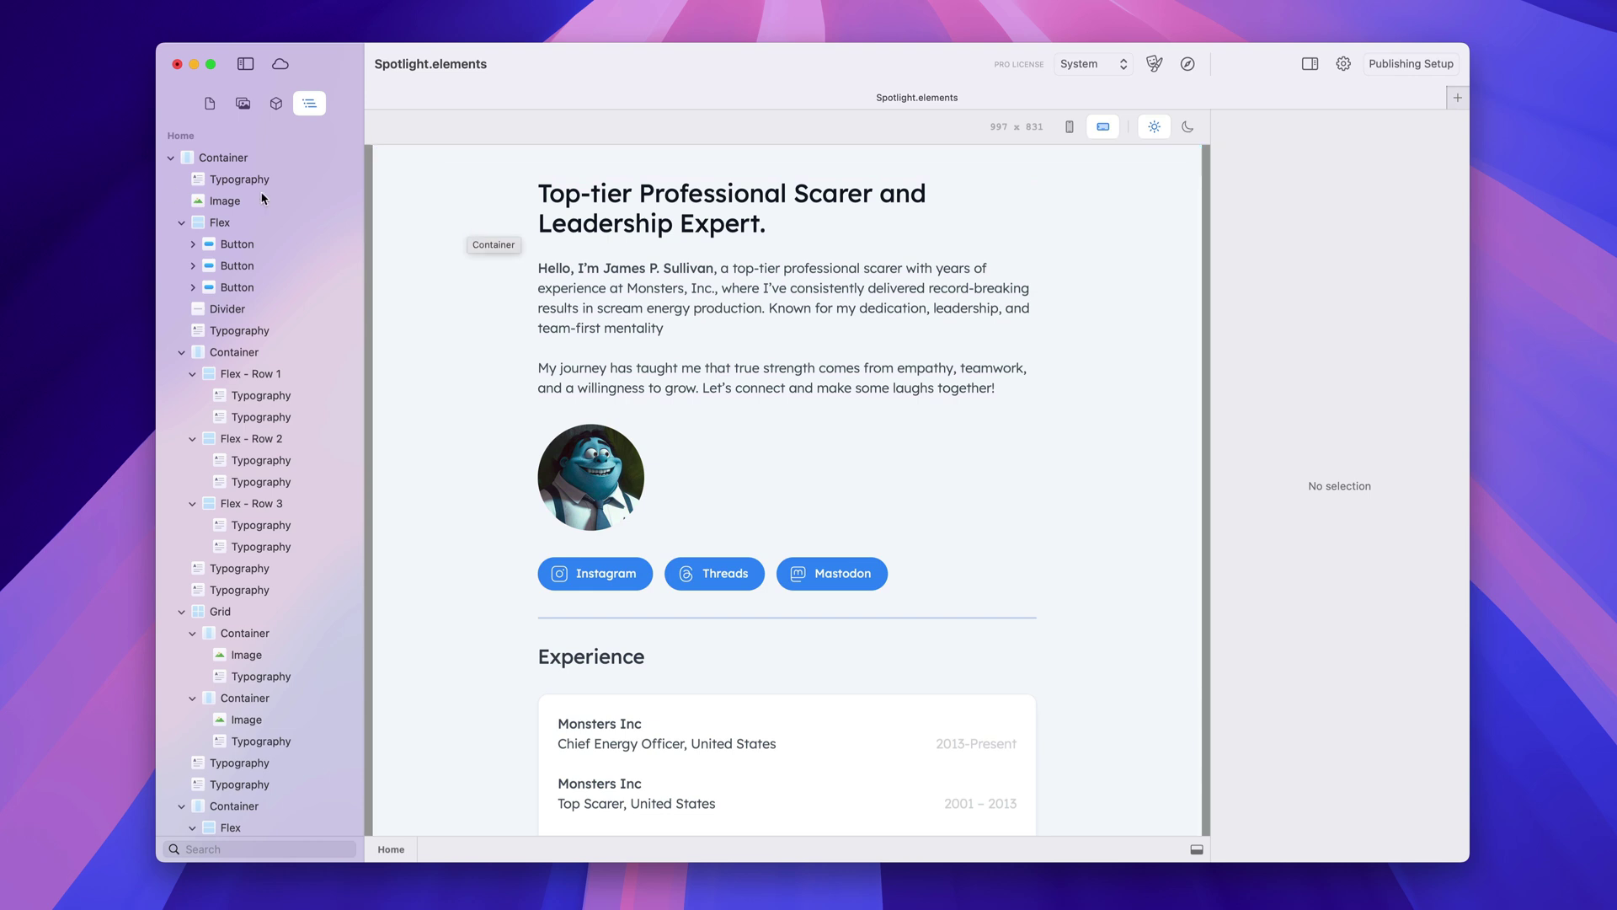
{"action": "mouse_move", "coordinate": [225, 200]}
{"action": "left_mouse_down"}
{"action": "mouse_move", "coordinate": [266, 197]}
{"action": "mouse_move", "coordinate": [240, 175]}
{"action": "left_mouse_up"}
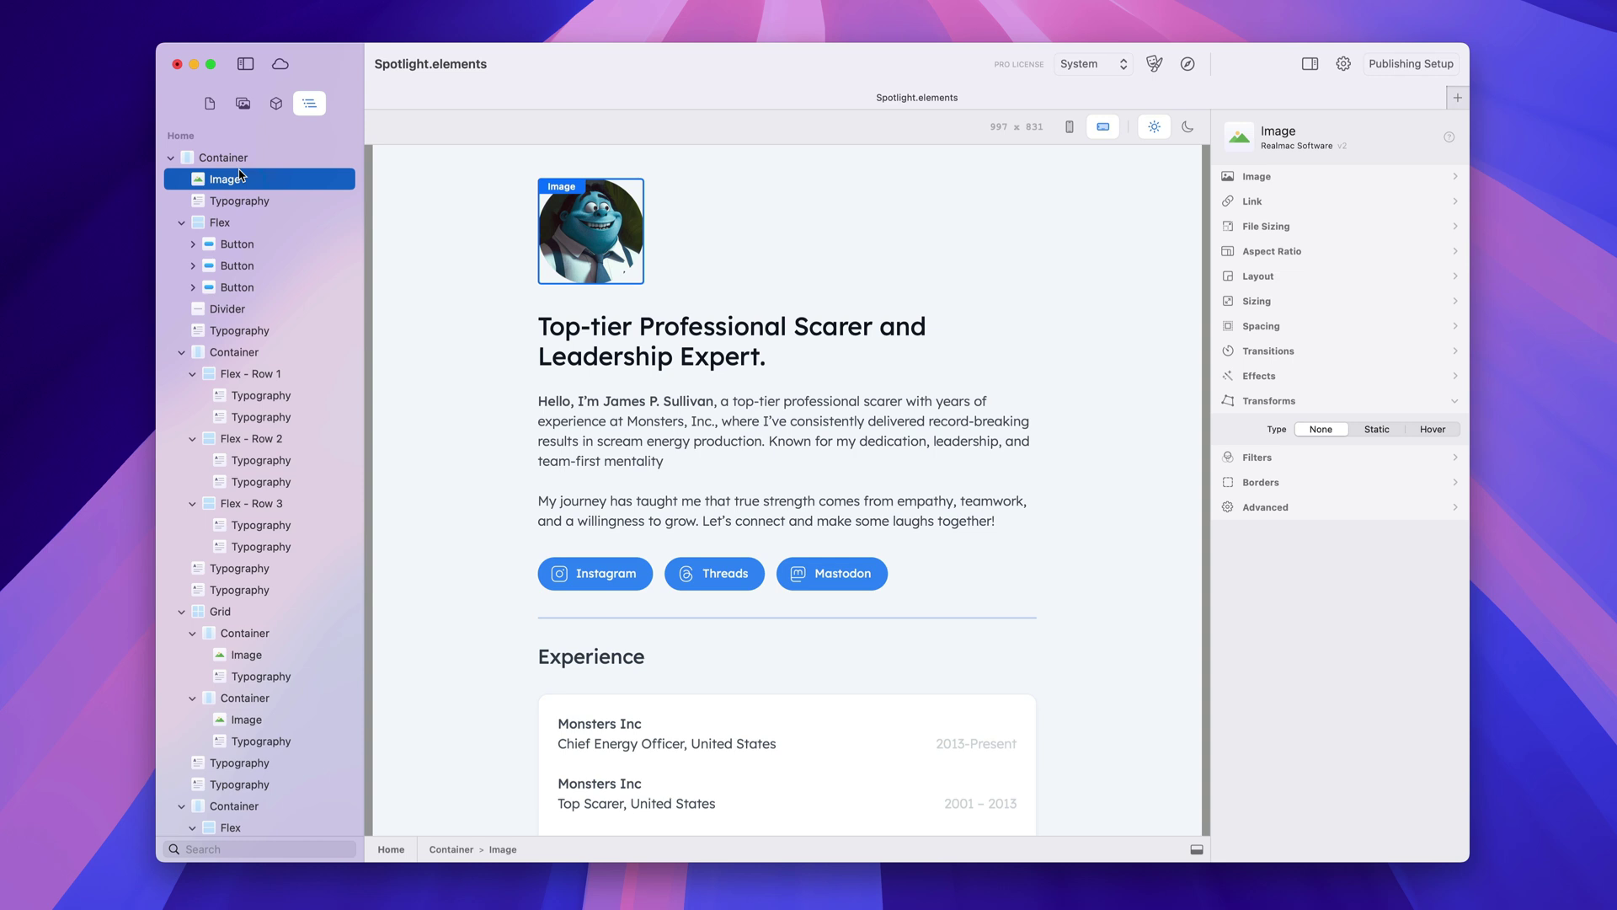
{"action": "left_click_drag", "start_coordinate": [228, 182], "coordinate": [597, 535]}
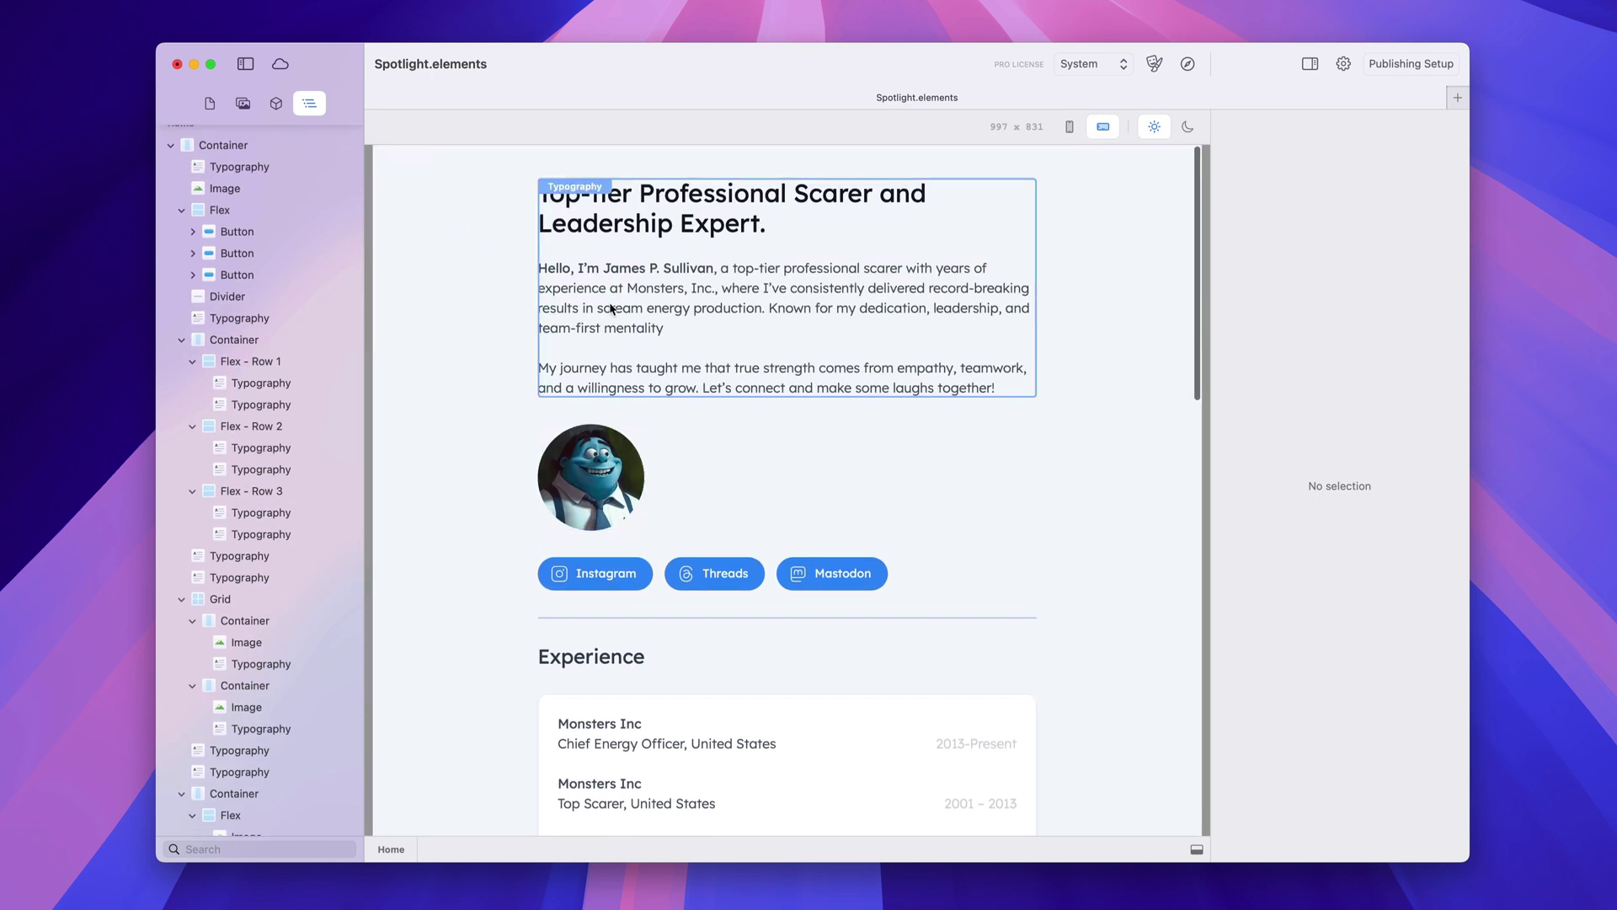
Drag the avatar image into the layers panel above the Typography row.
{"action": "left_click", "coordinate": [585, 258]}
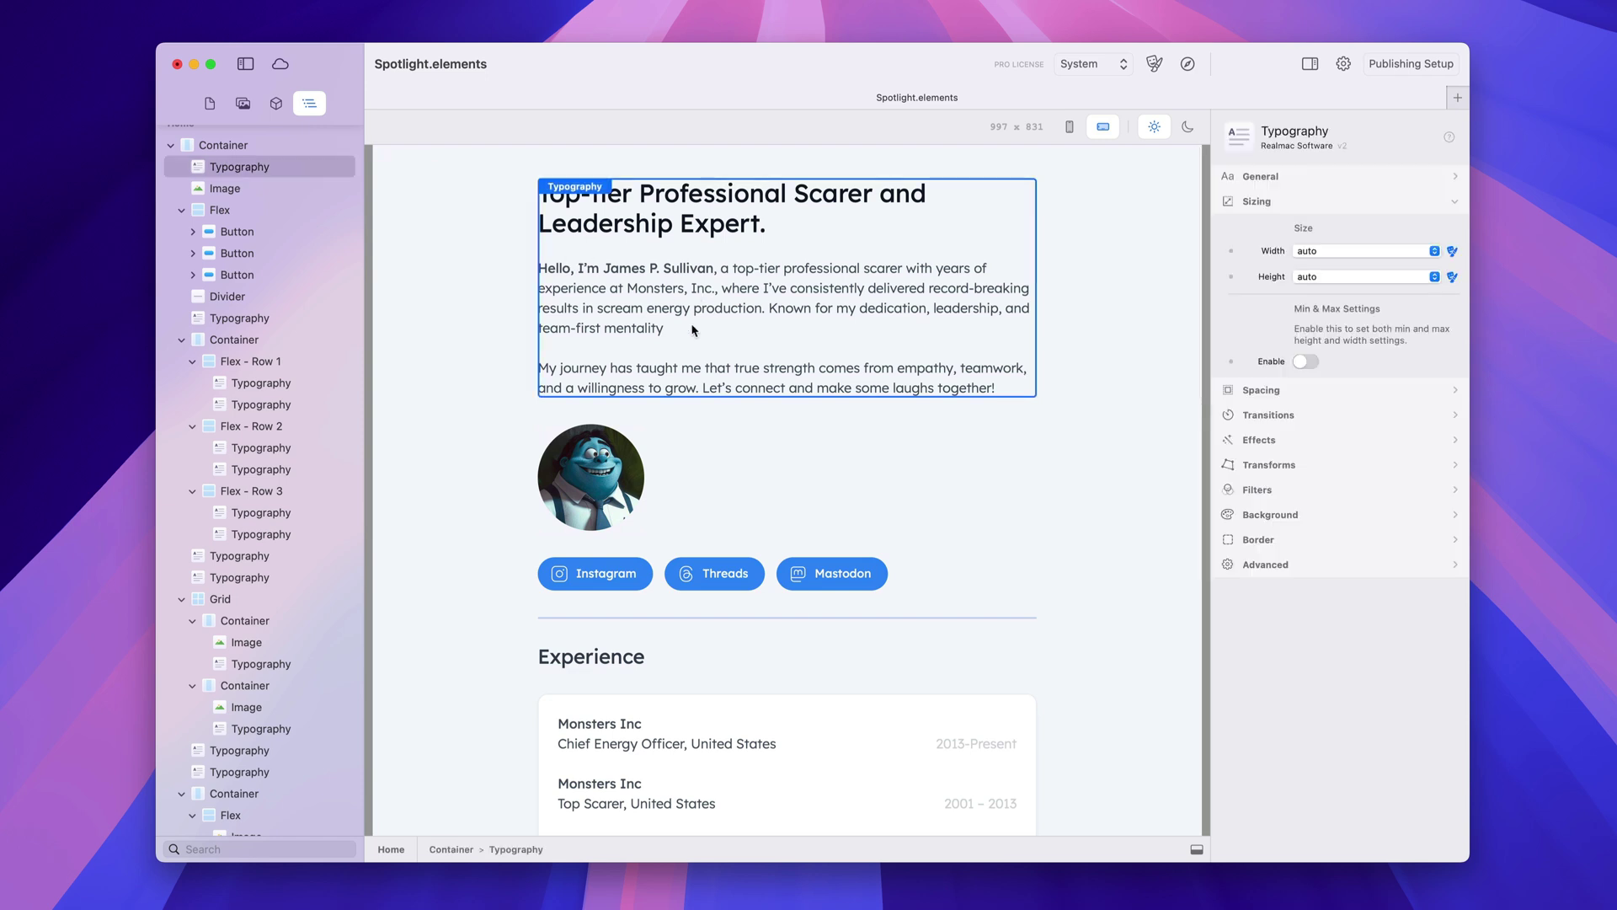
{"action": "left_click", "coordinate": [614, 480]}
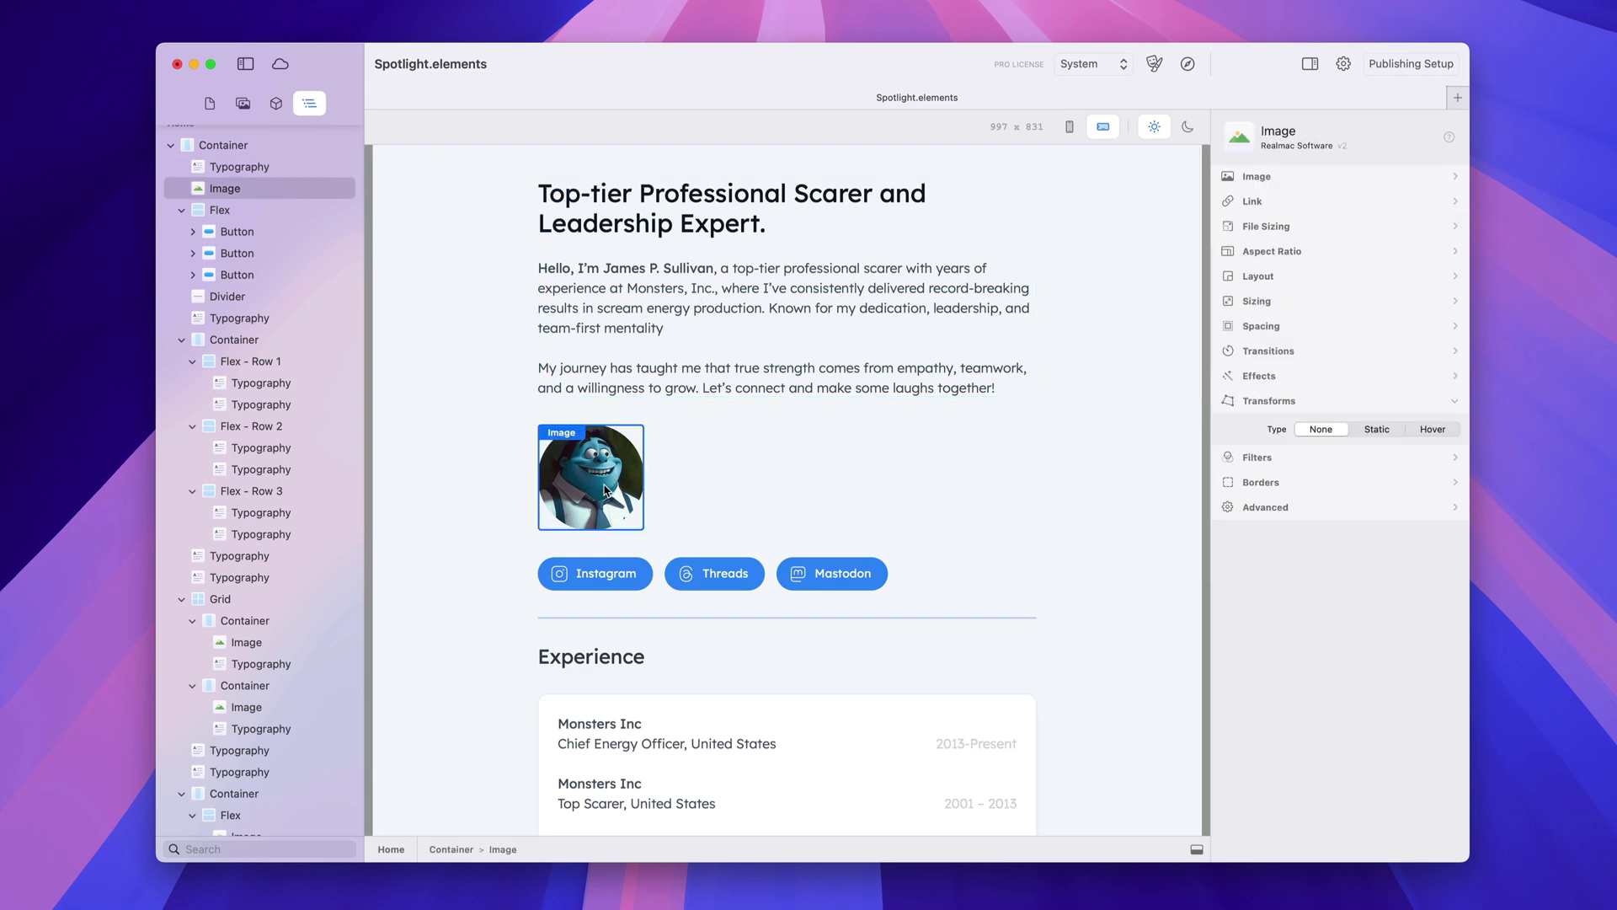
{"action": "left_click_drag", "start_coordinate": [605, 490], "coordinate": [283, 155]}
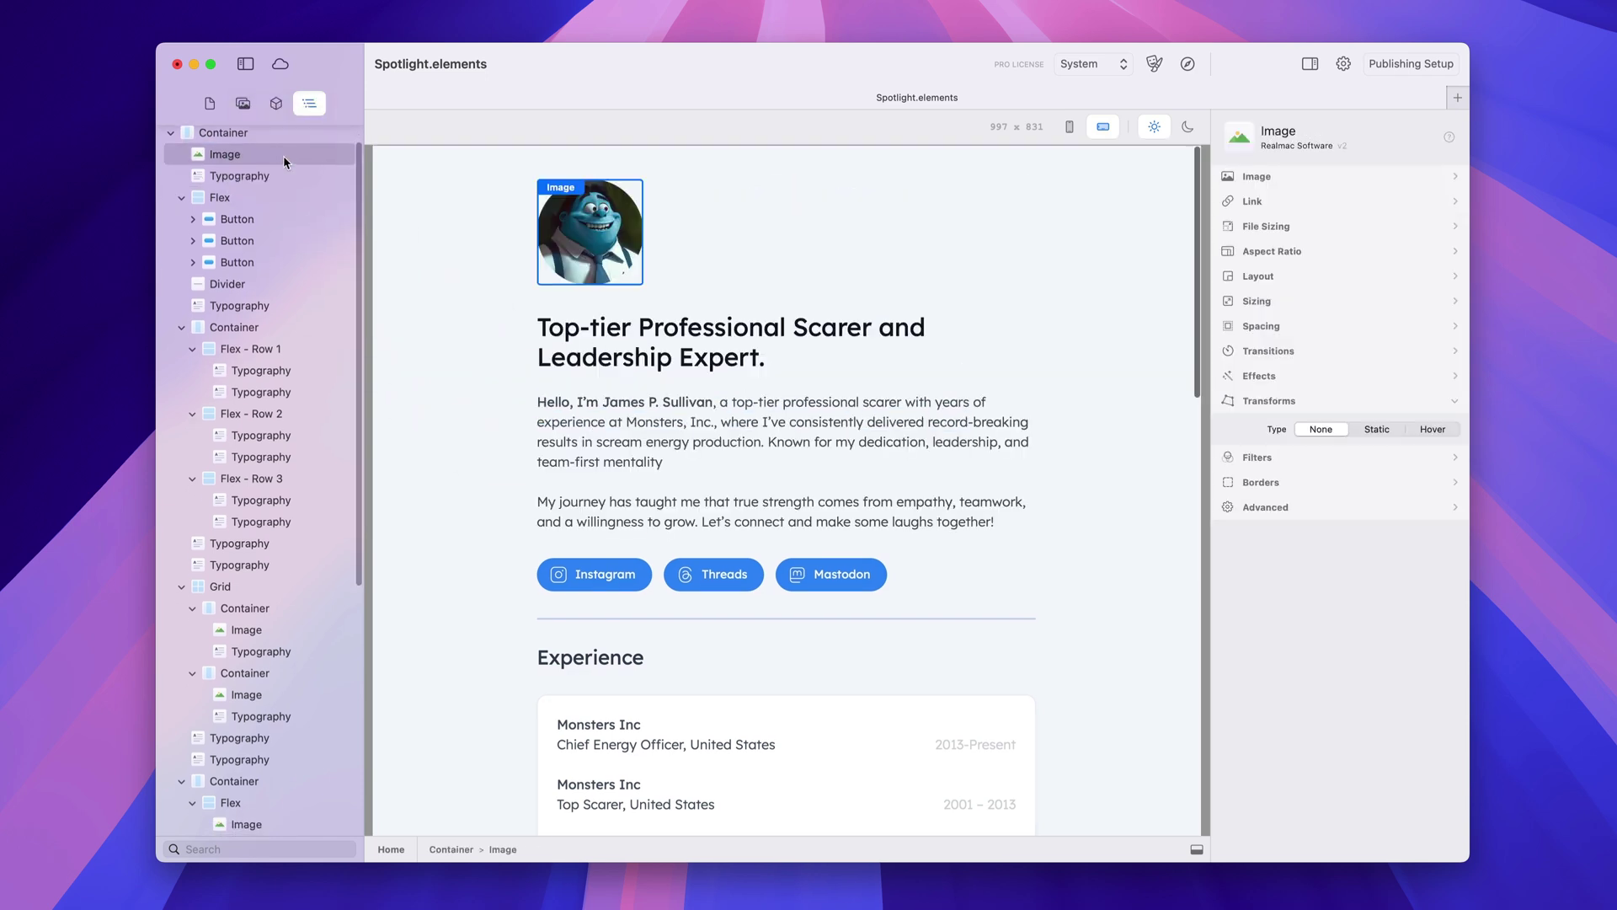
{"action": "scroll", "coordinate": [283, 155], "scroll_direction": "up", "scroll_amount": 2}
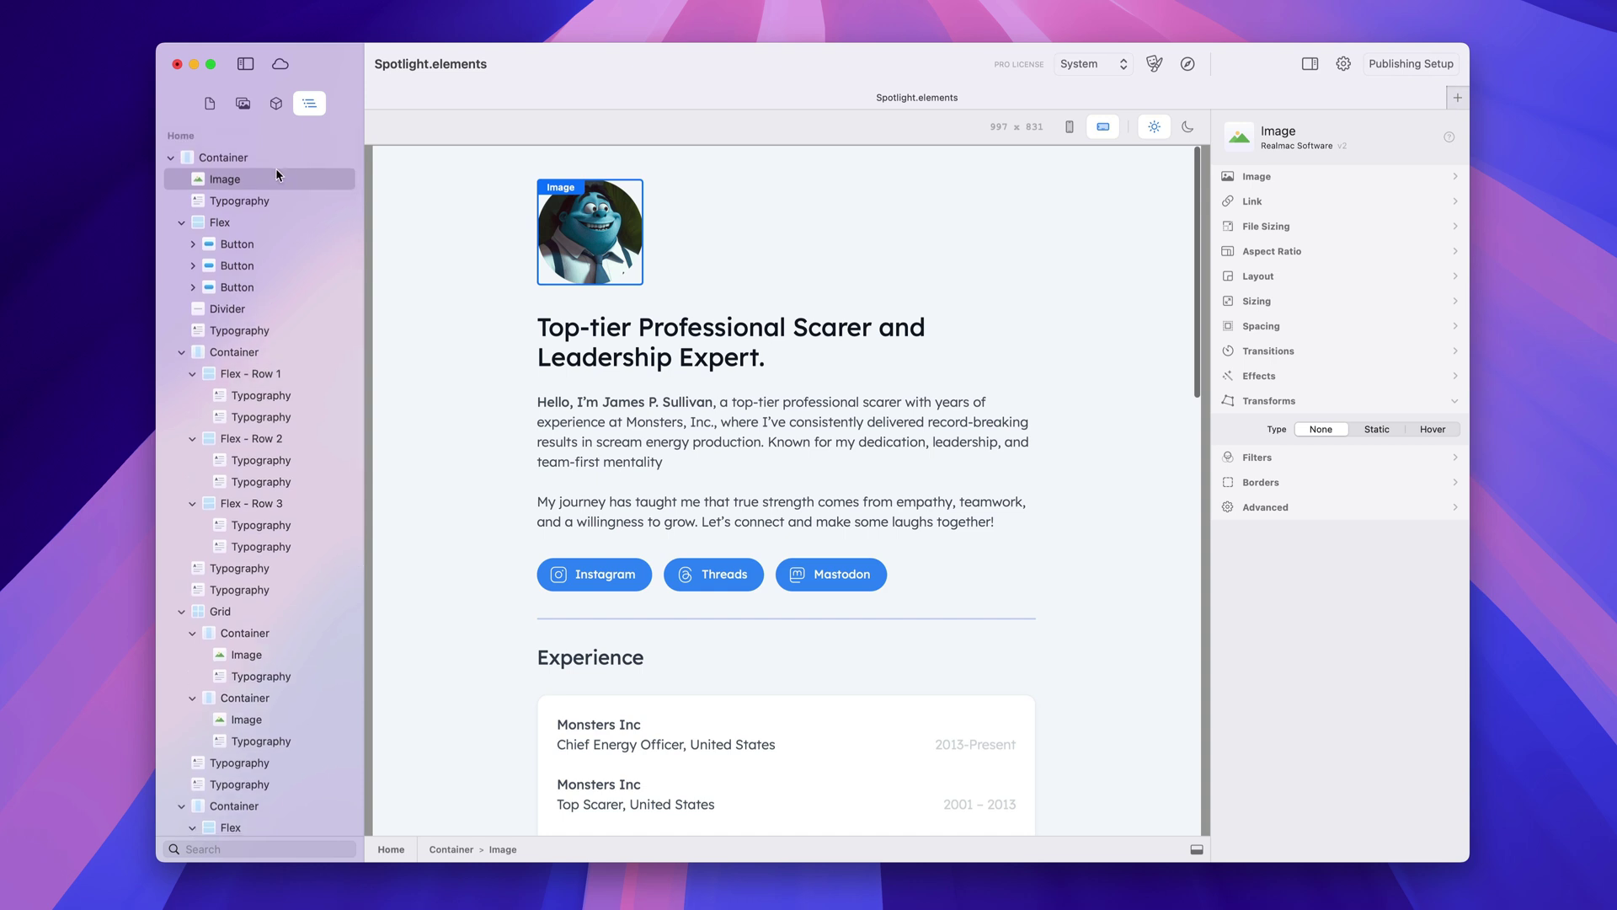
{"action": "left_click", "coordinate": [752, 409]}
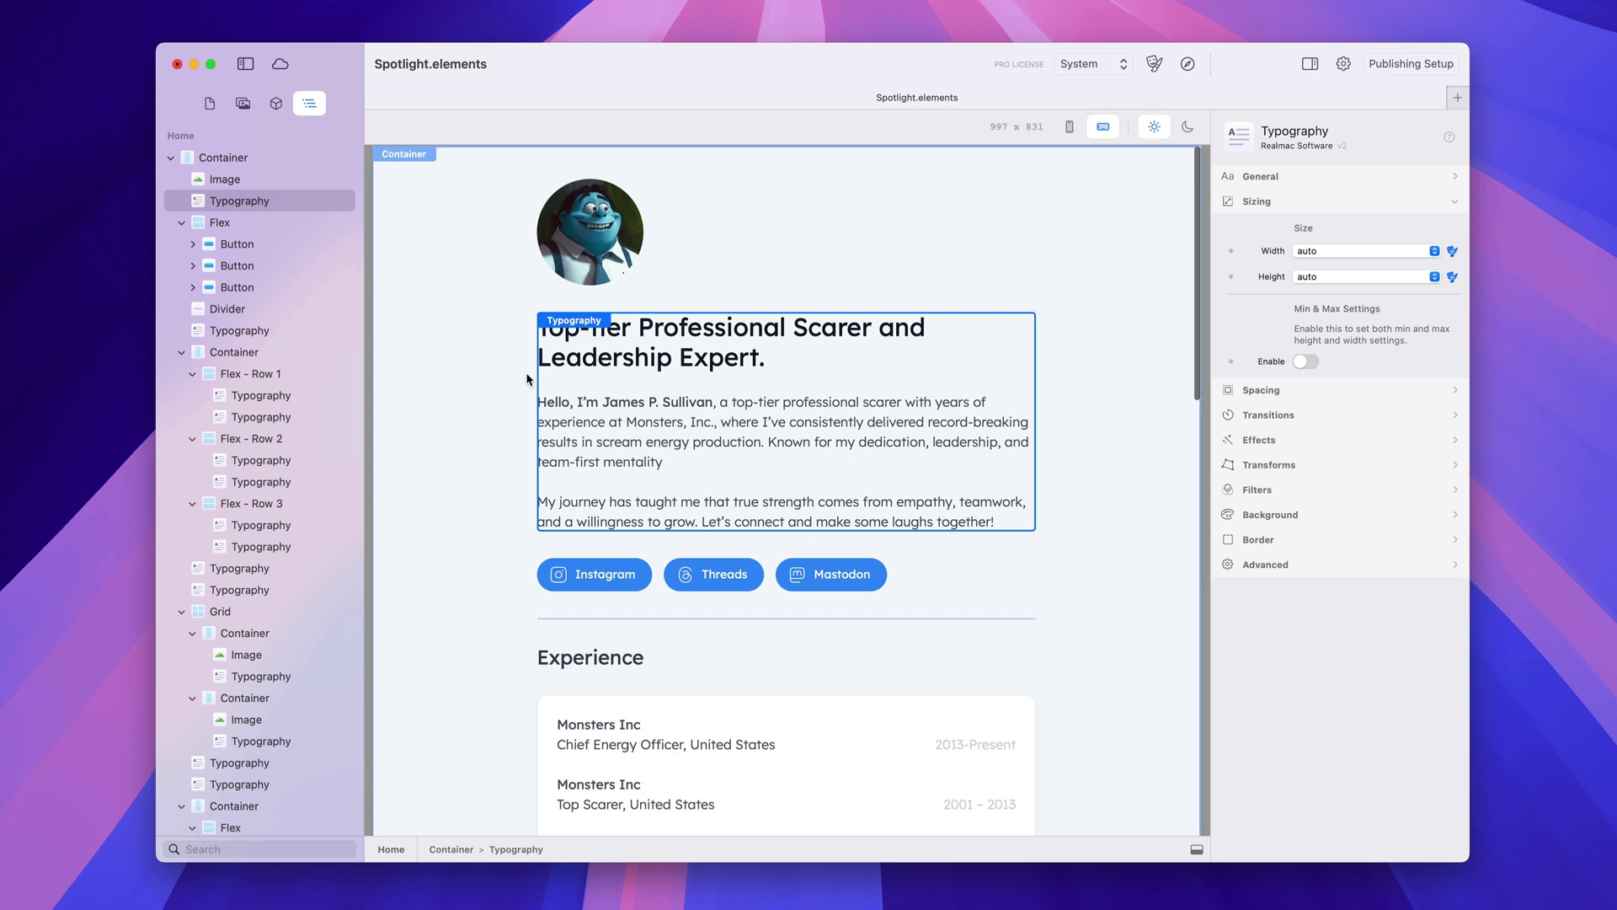
Rename the heading text layer to 'heading Text', then clear the custom name.
{"action": "right_click", "coordinate": [252, 207]}
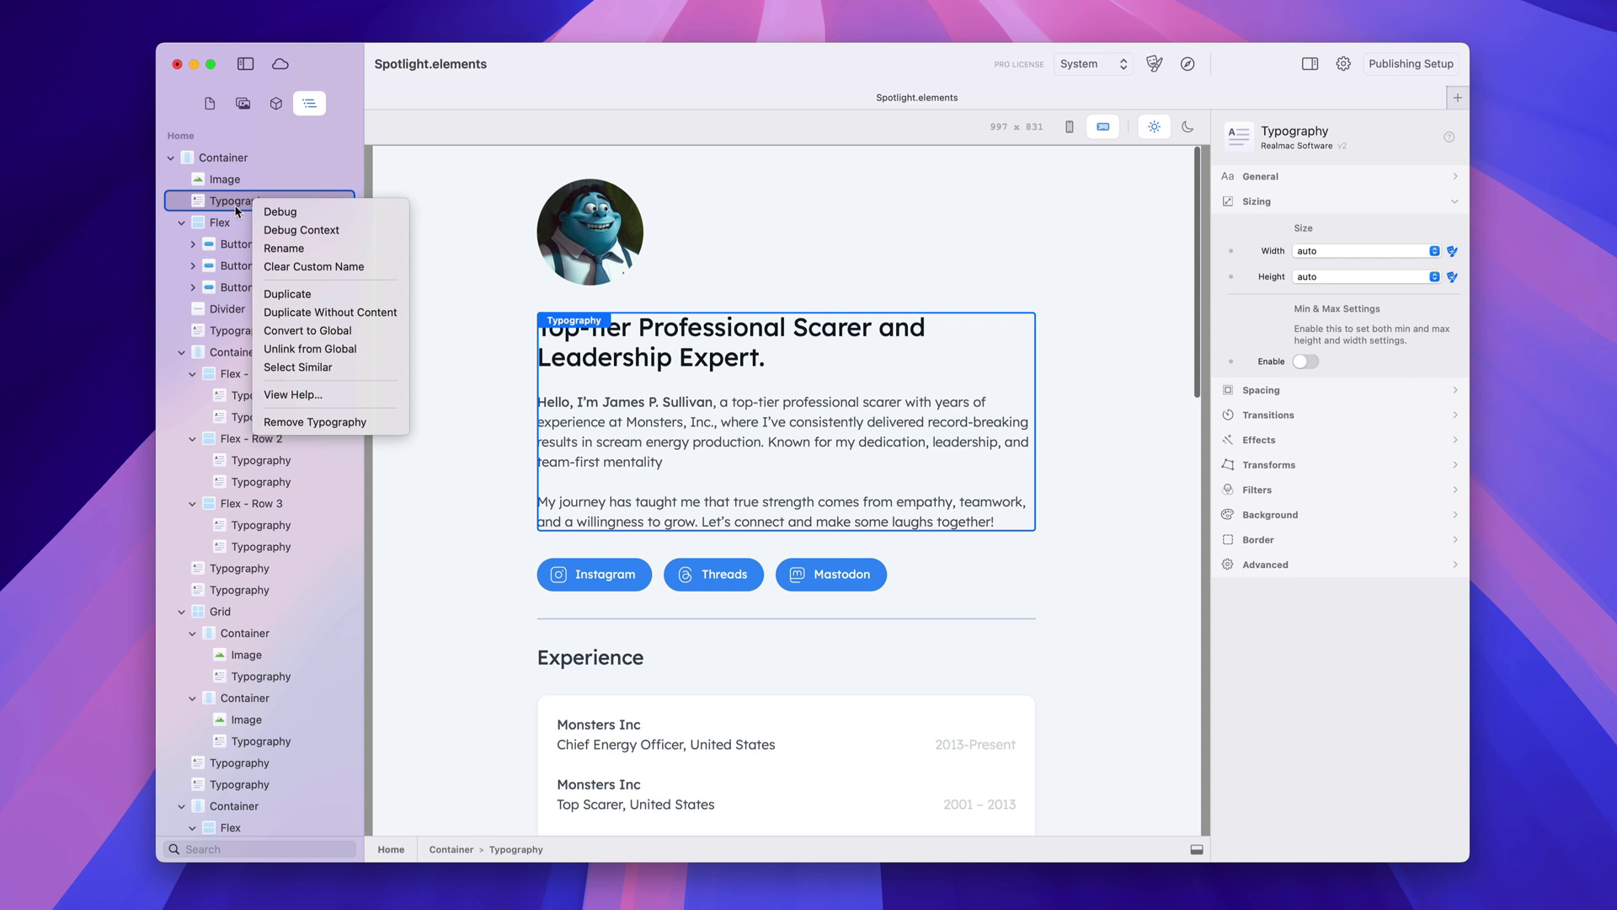
{"action": "left_click", "coordinate": [242, 204]}
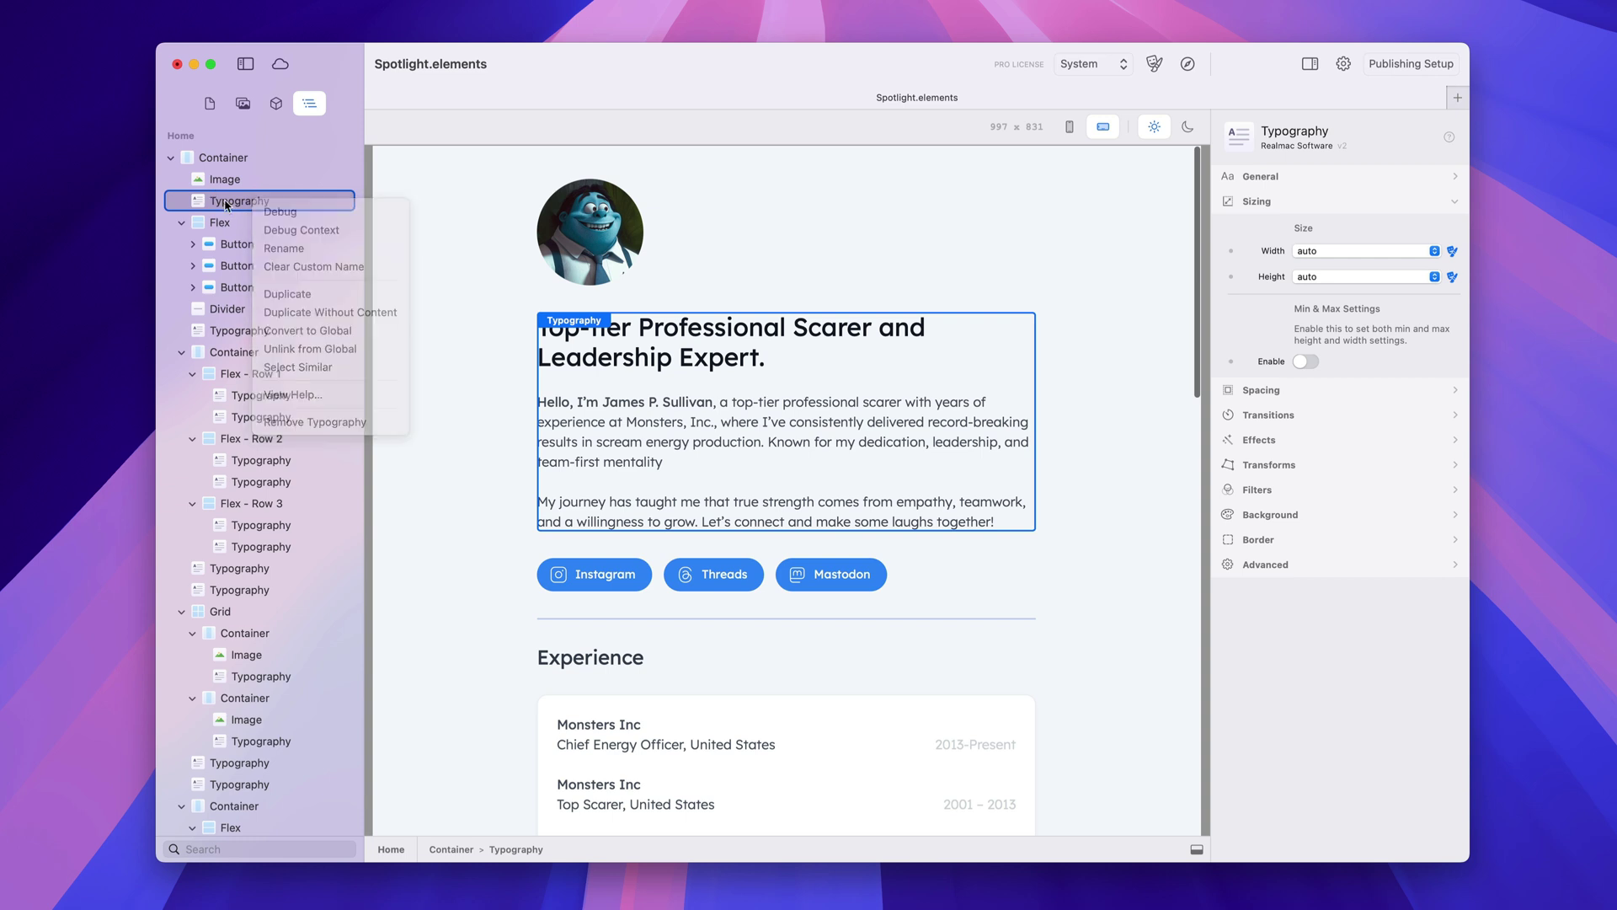
{"action": "right_click", "coordinate": [242, 204]}
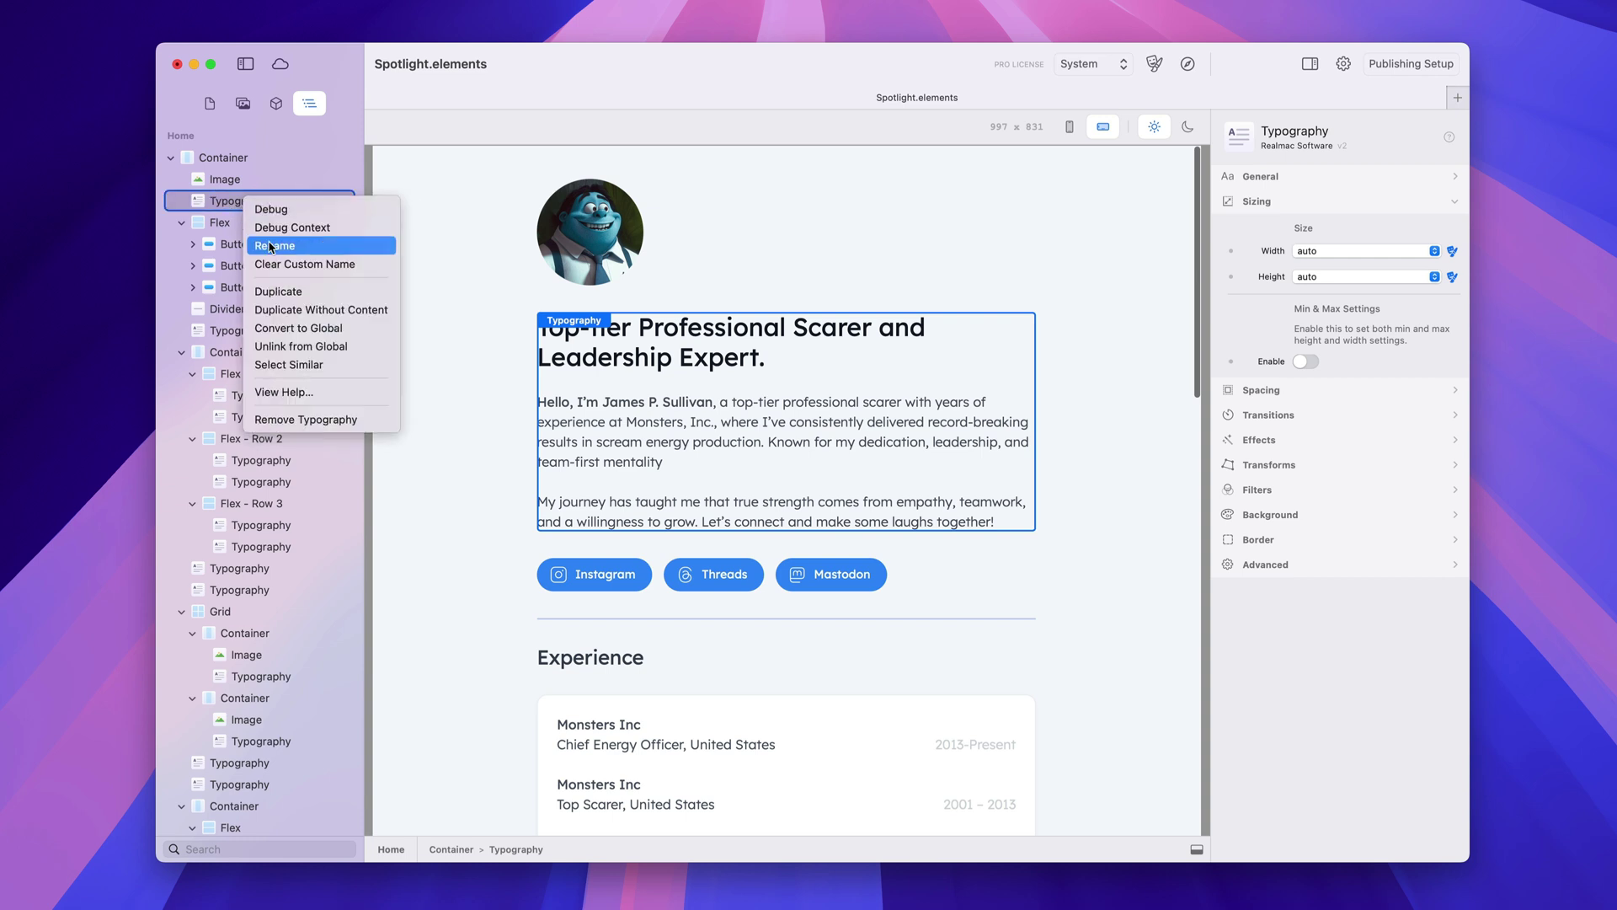
{"action": "left_click", "coordinate": [270, 244]}
{"action": "type", "text": "headi"}
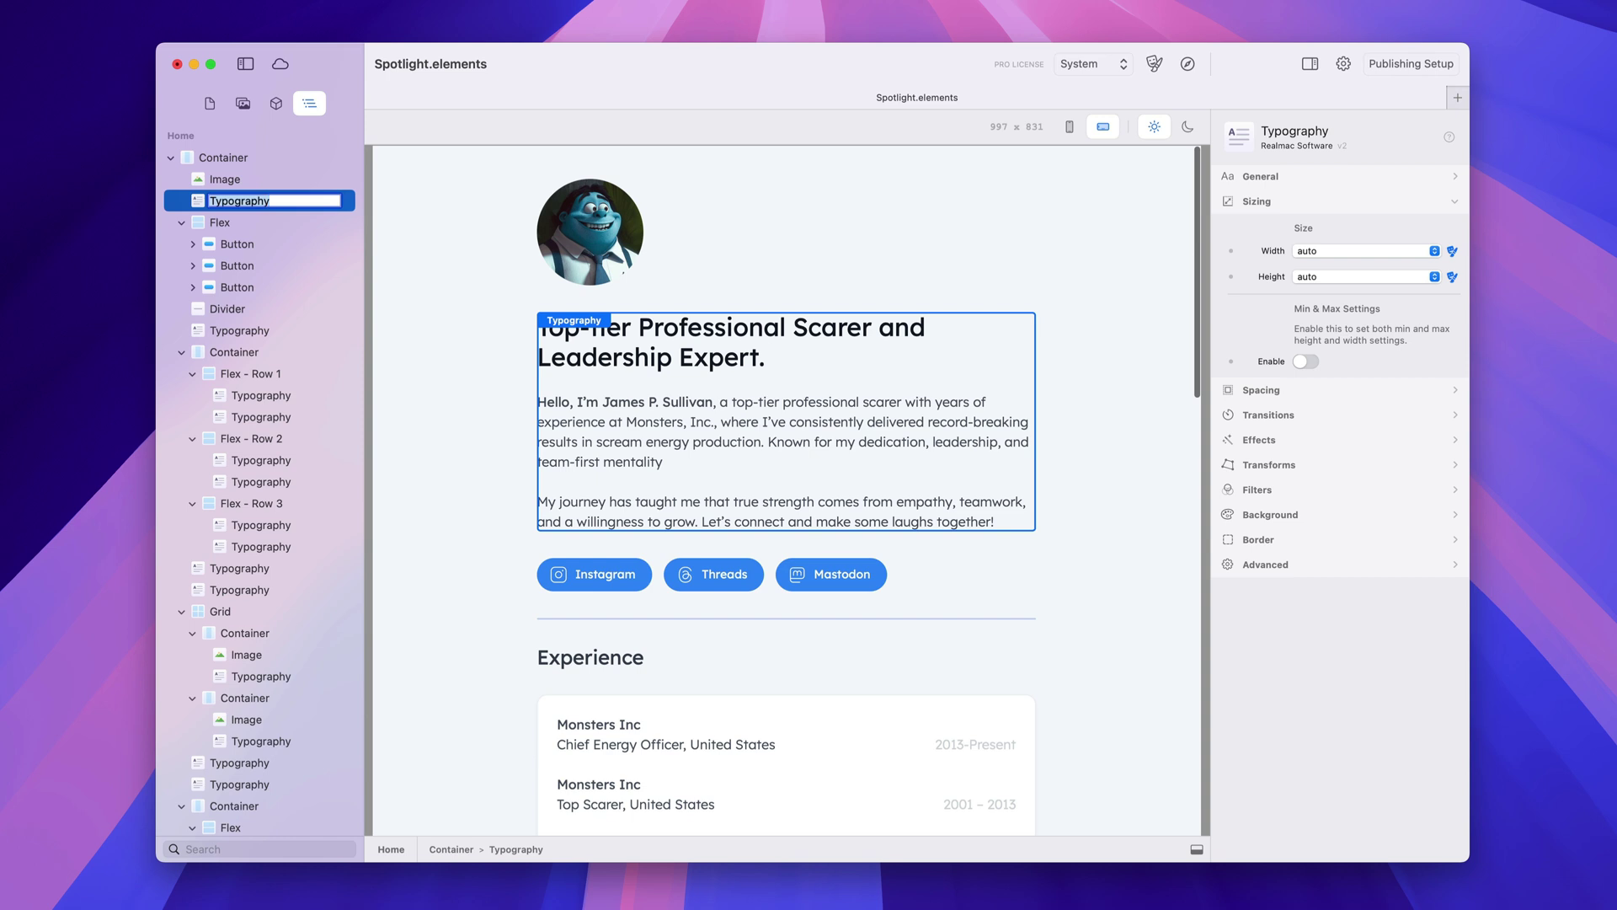
{"action": "type", "text": "ng Text"}
{"action": "key", "text": "Return"}
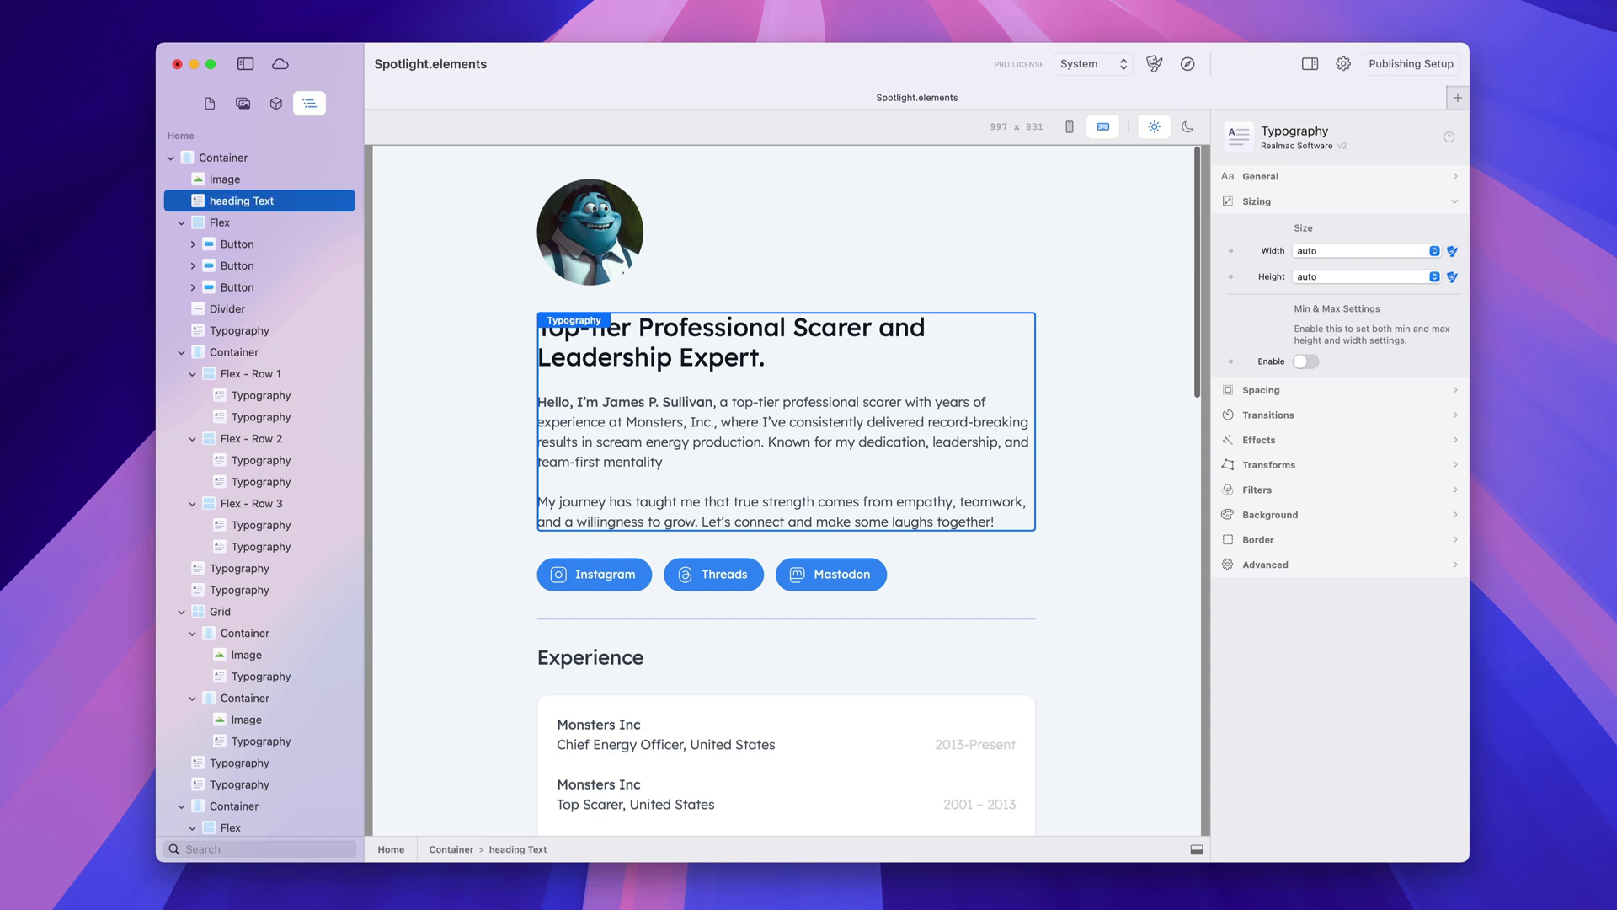
{"action": "right_click", "coordinate": [282, 207]}
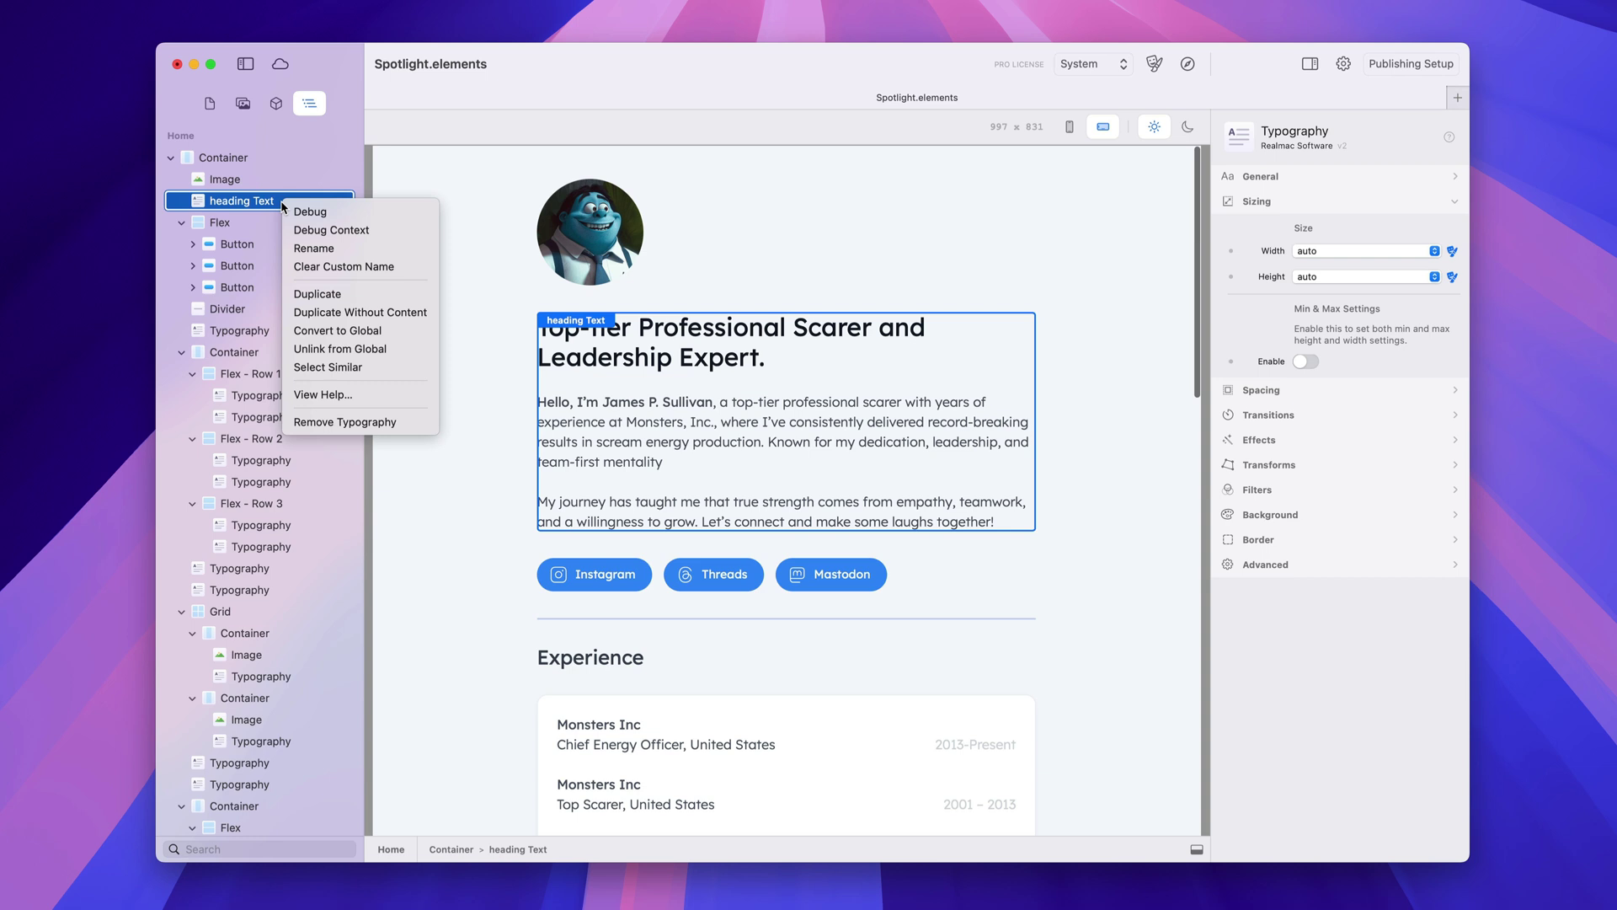
{"action": "left_click", "coordinate": [417, 266]}
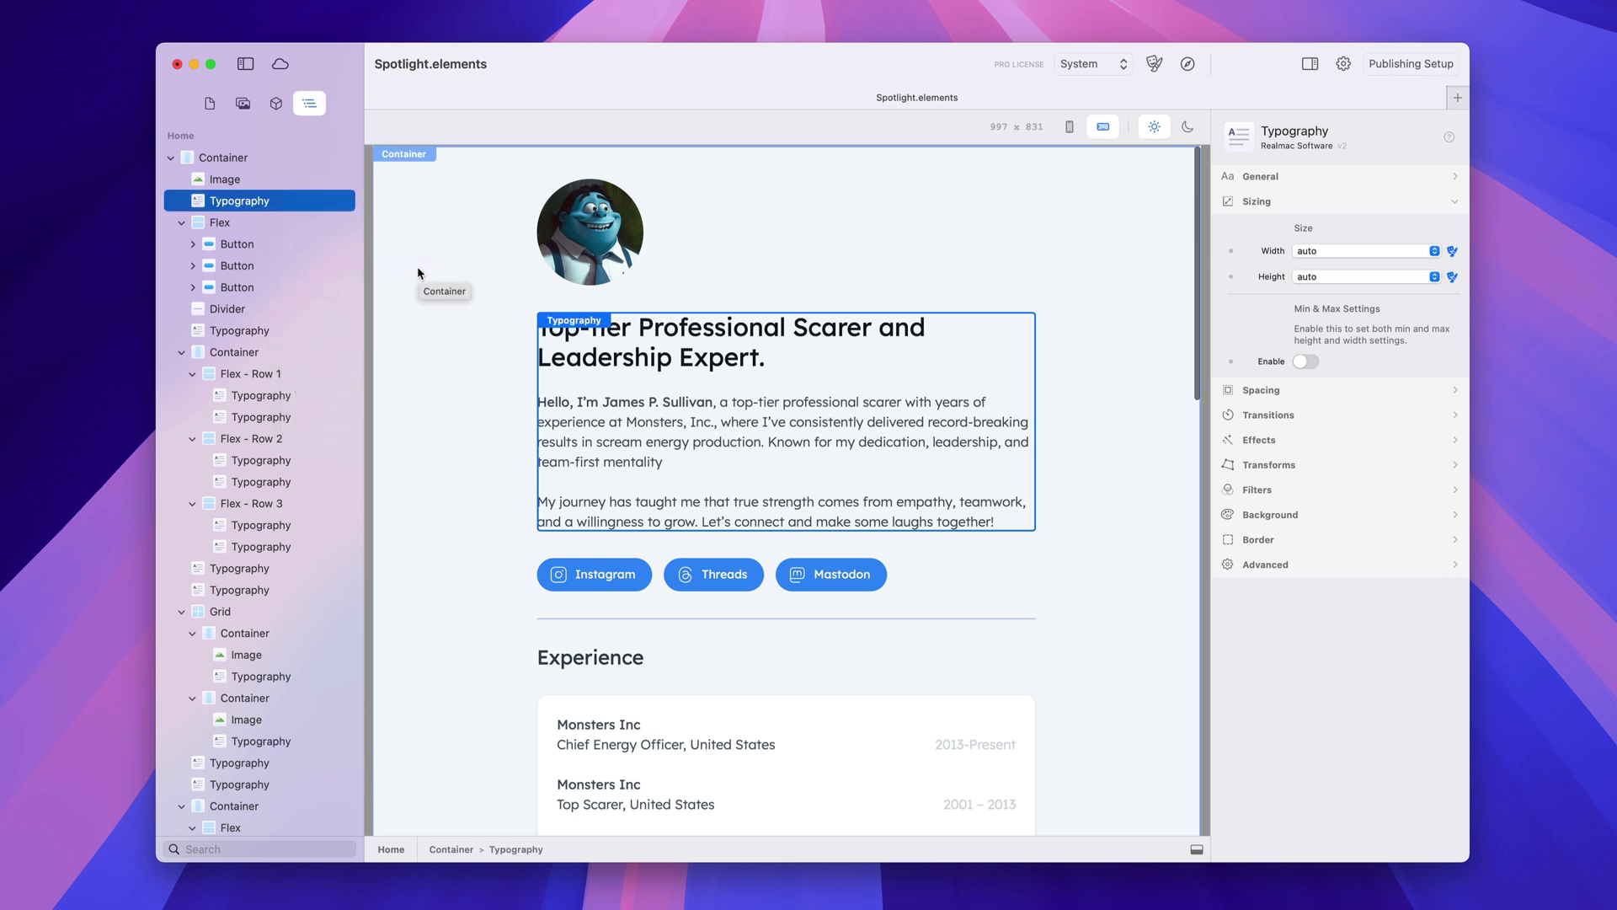
{"action": "right_click", "coordinate": [287, 202]}
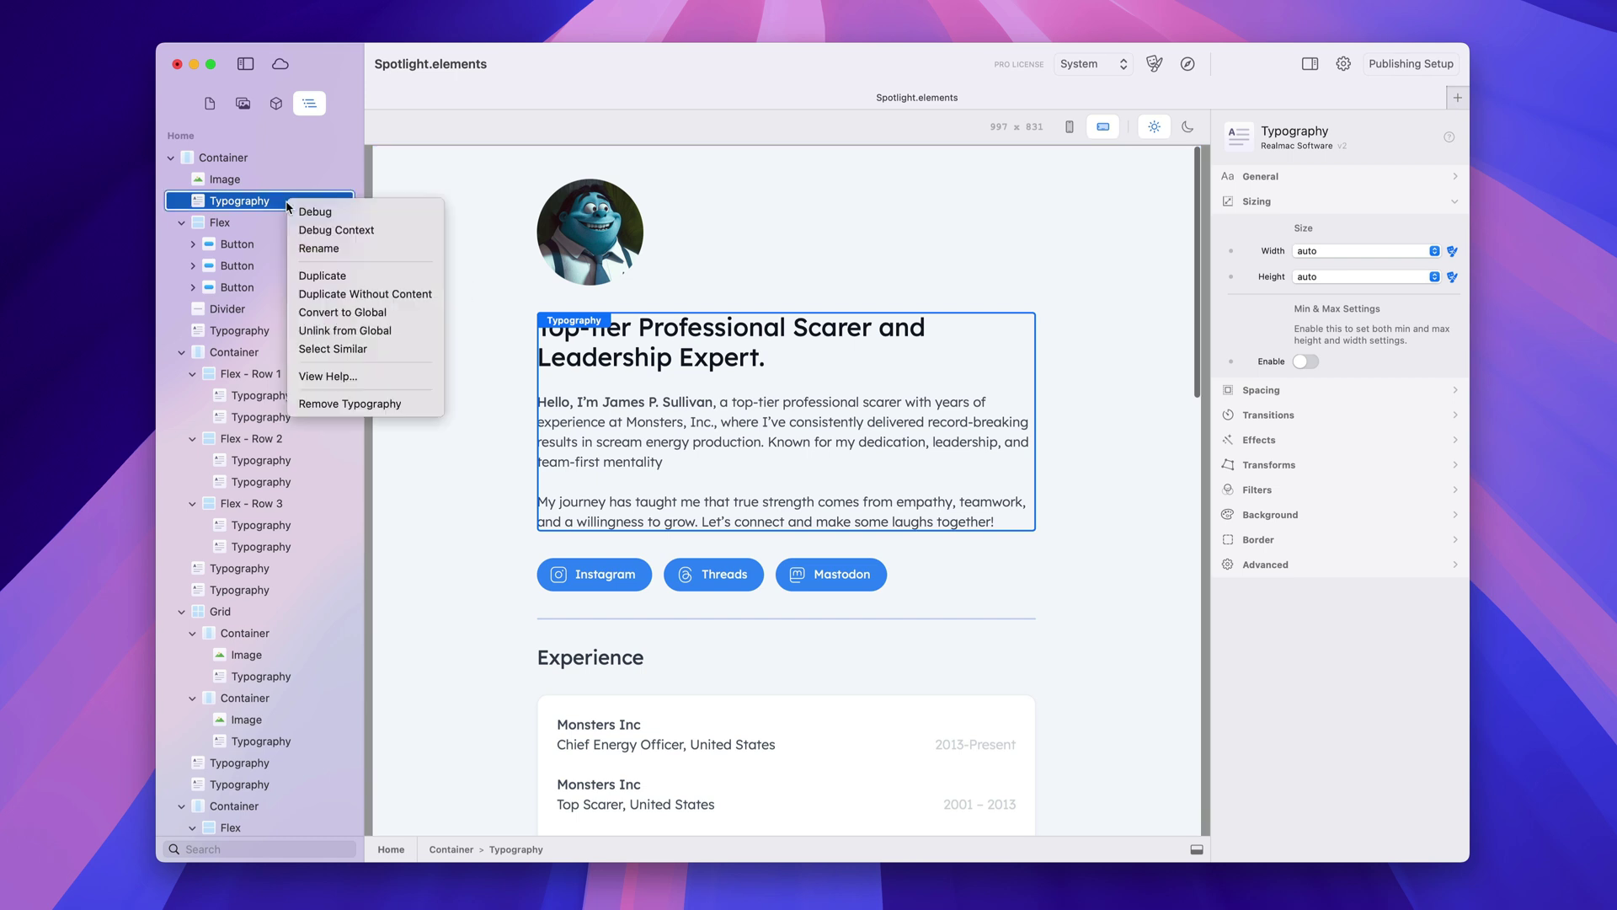
{"action": "left_click", "coordinate": [423, 283]}
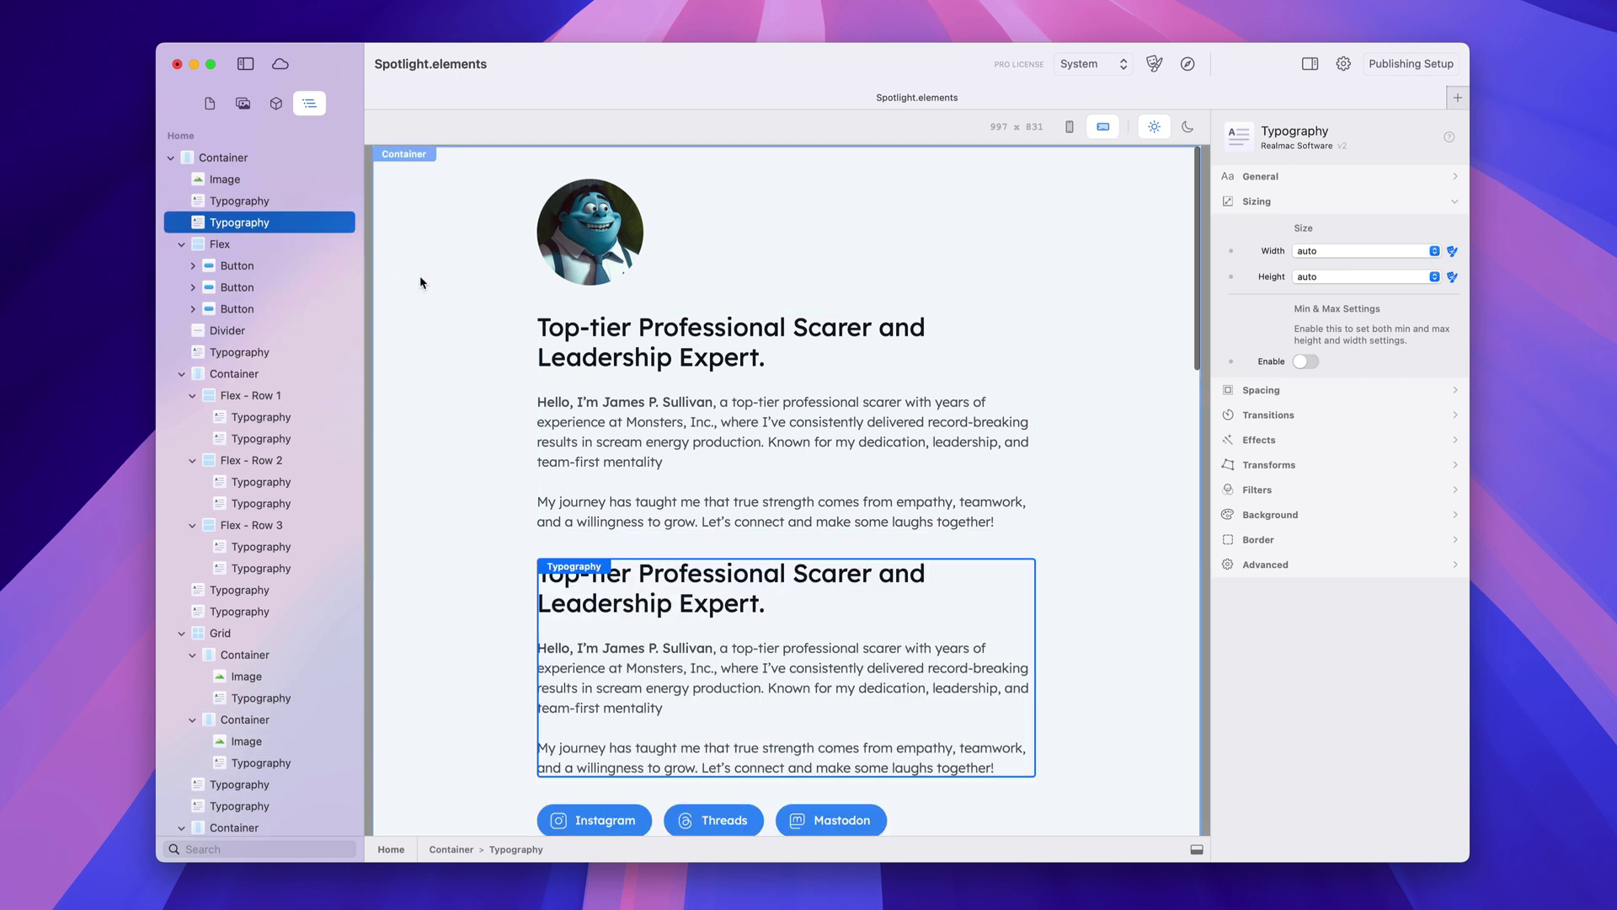
{"action": "right_click", "coordinate": [301, 223]}
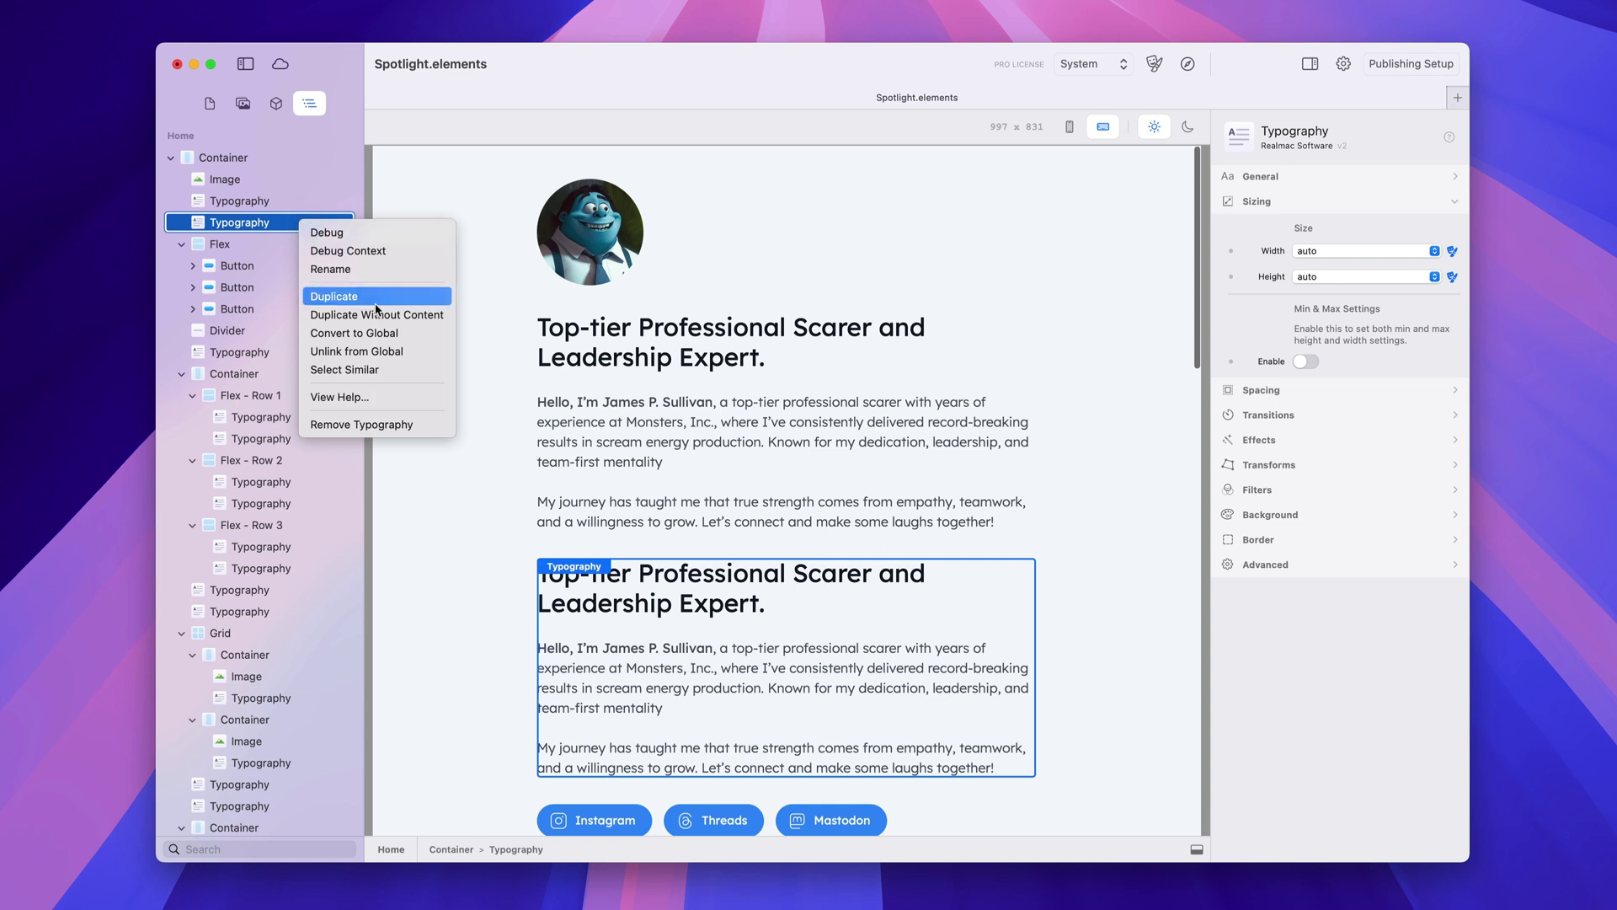
{"action": "left_click", "coordinate": [410, 427]}
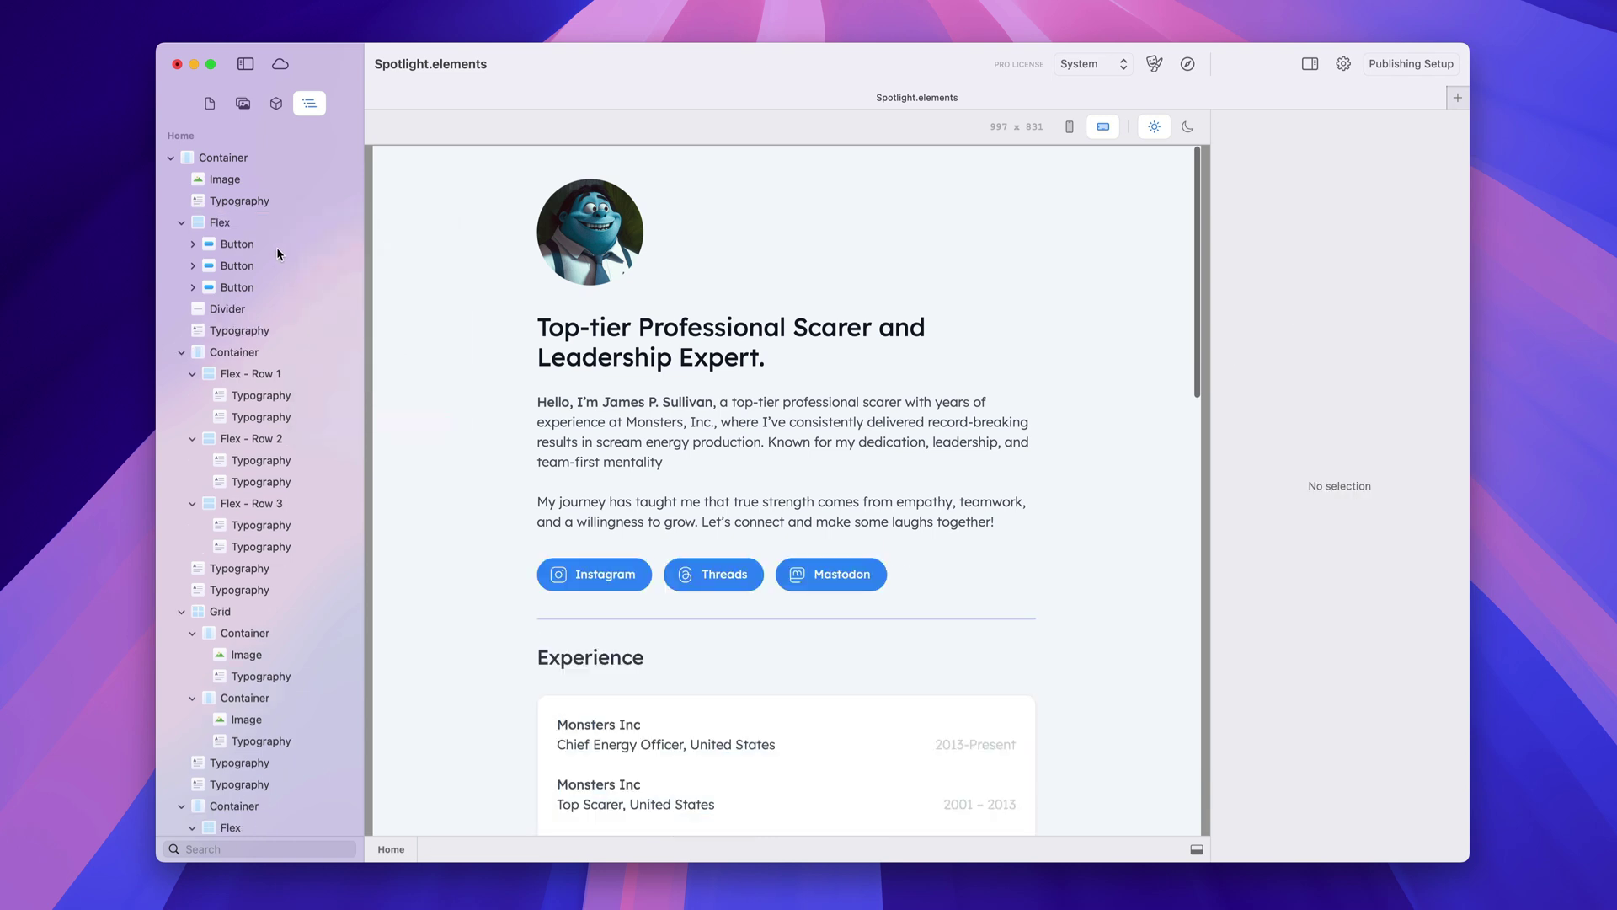
{"action": "left_click", "coordinate": [228, 222]}
{"action": "scroll", "coordinate": [638, 425], "scroll_direction": "down", "scroll_amount": 5}
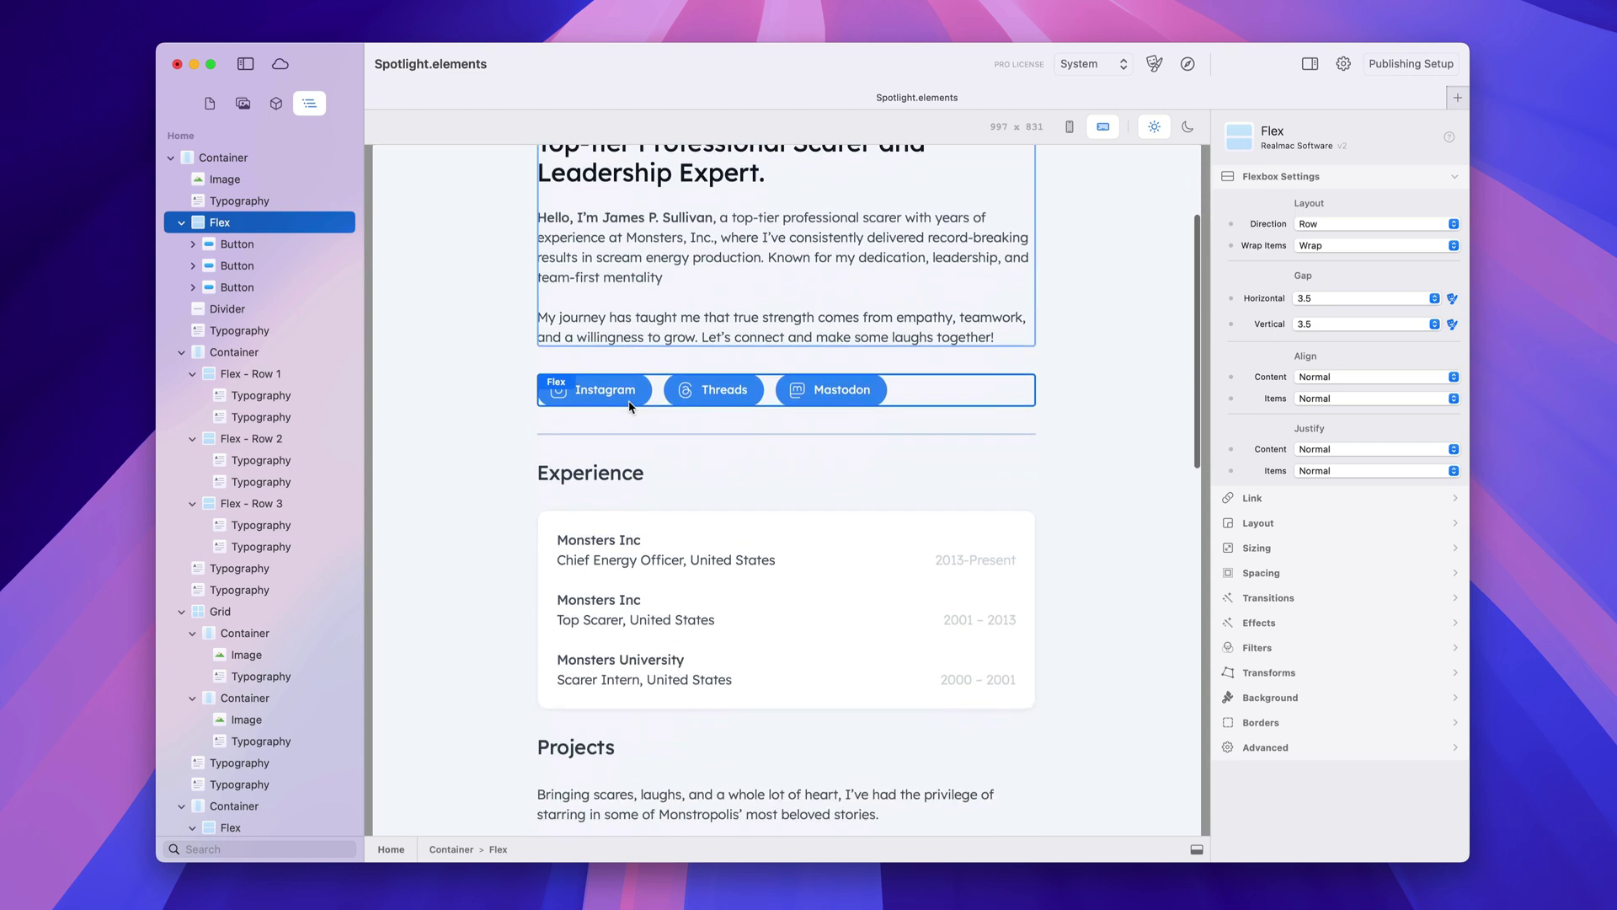
{"action": "scroll", "coordinate": [638, 426], "scroll_direction": "down", "scroll_amount": 5}
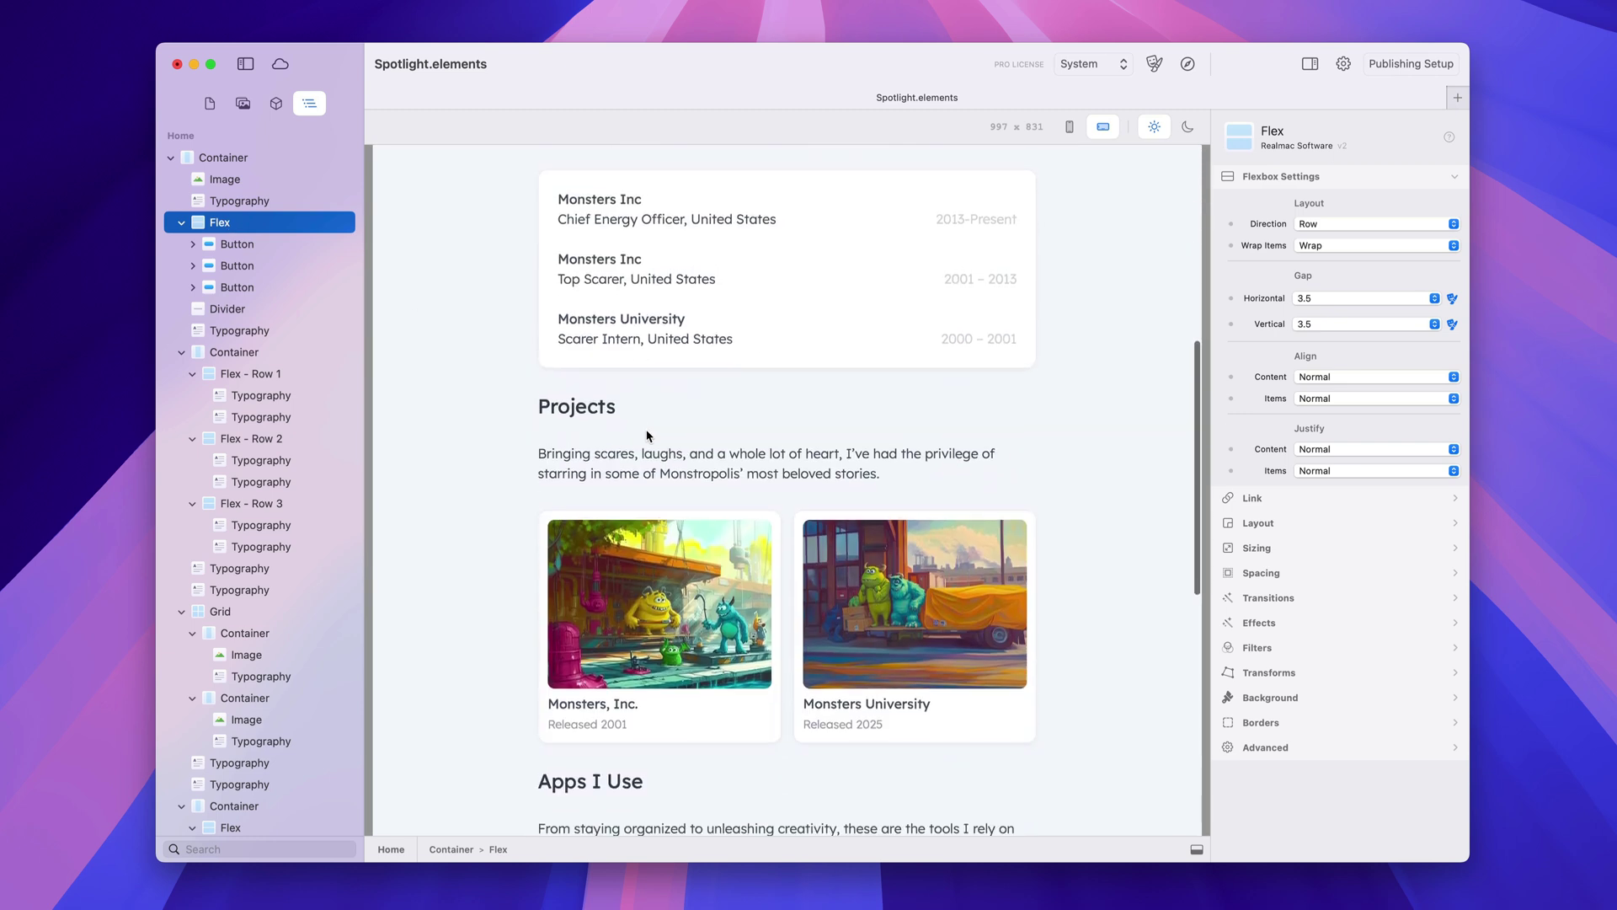
{"action": "left_click", "coordinate": [671, 508]}
{"action": "scroll", "coordinate": [708, 455], "scroll_direction": "down", "scroll_amount": 2}
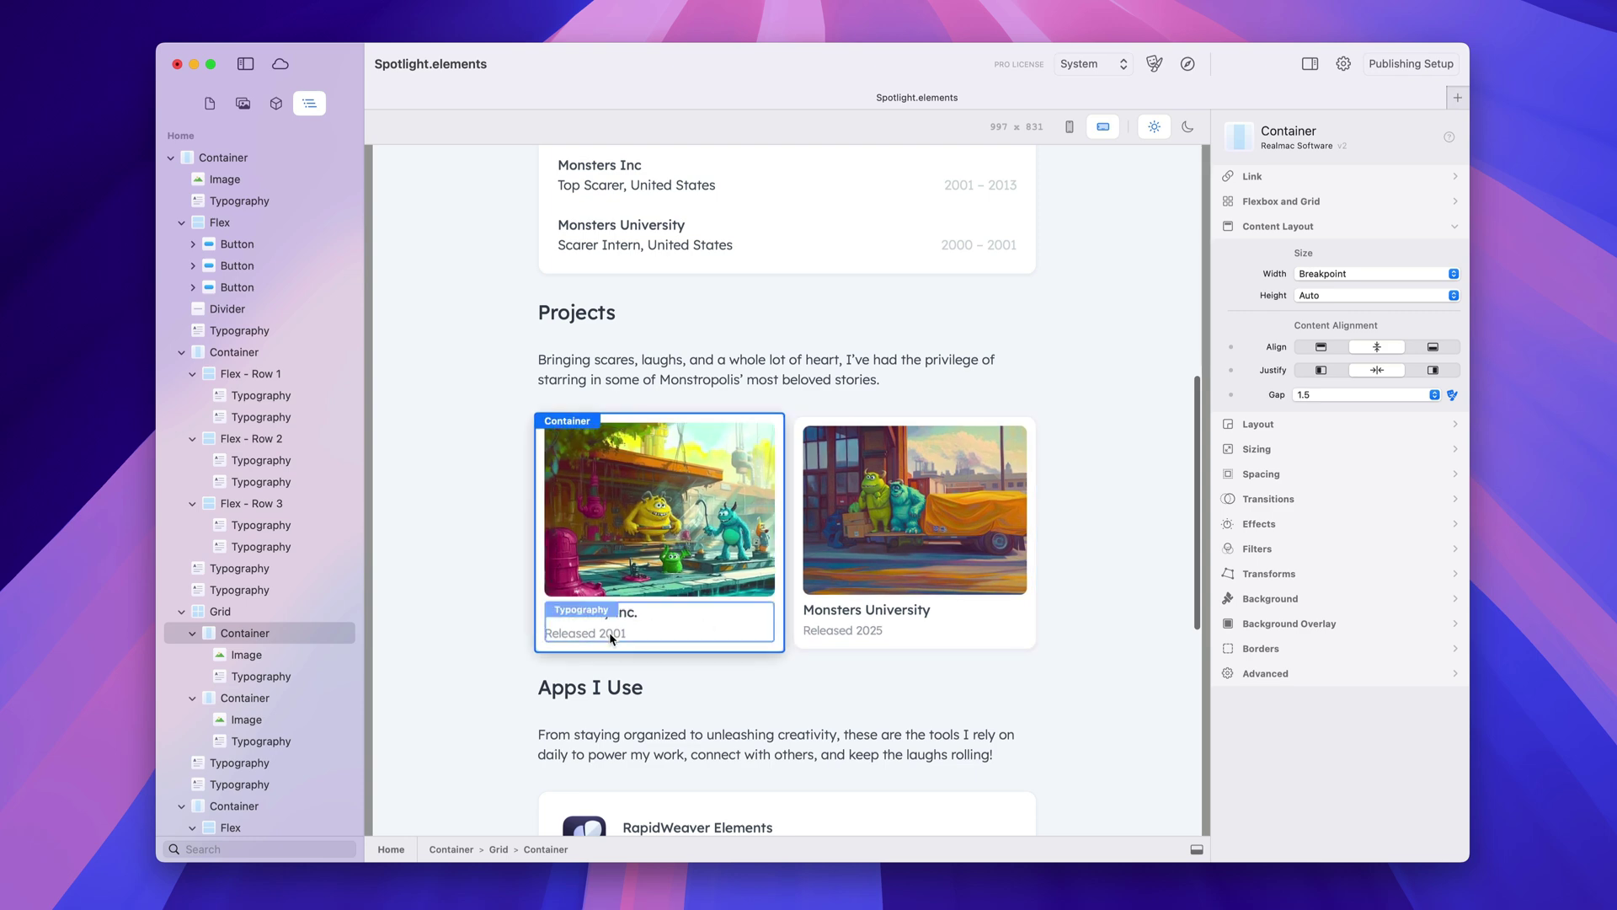
{"action": "right_click", "coordinate": [264, 634]}
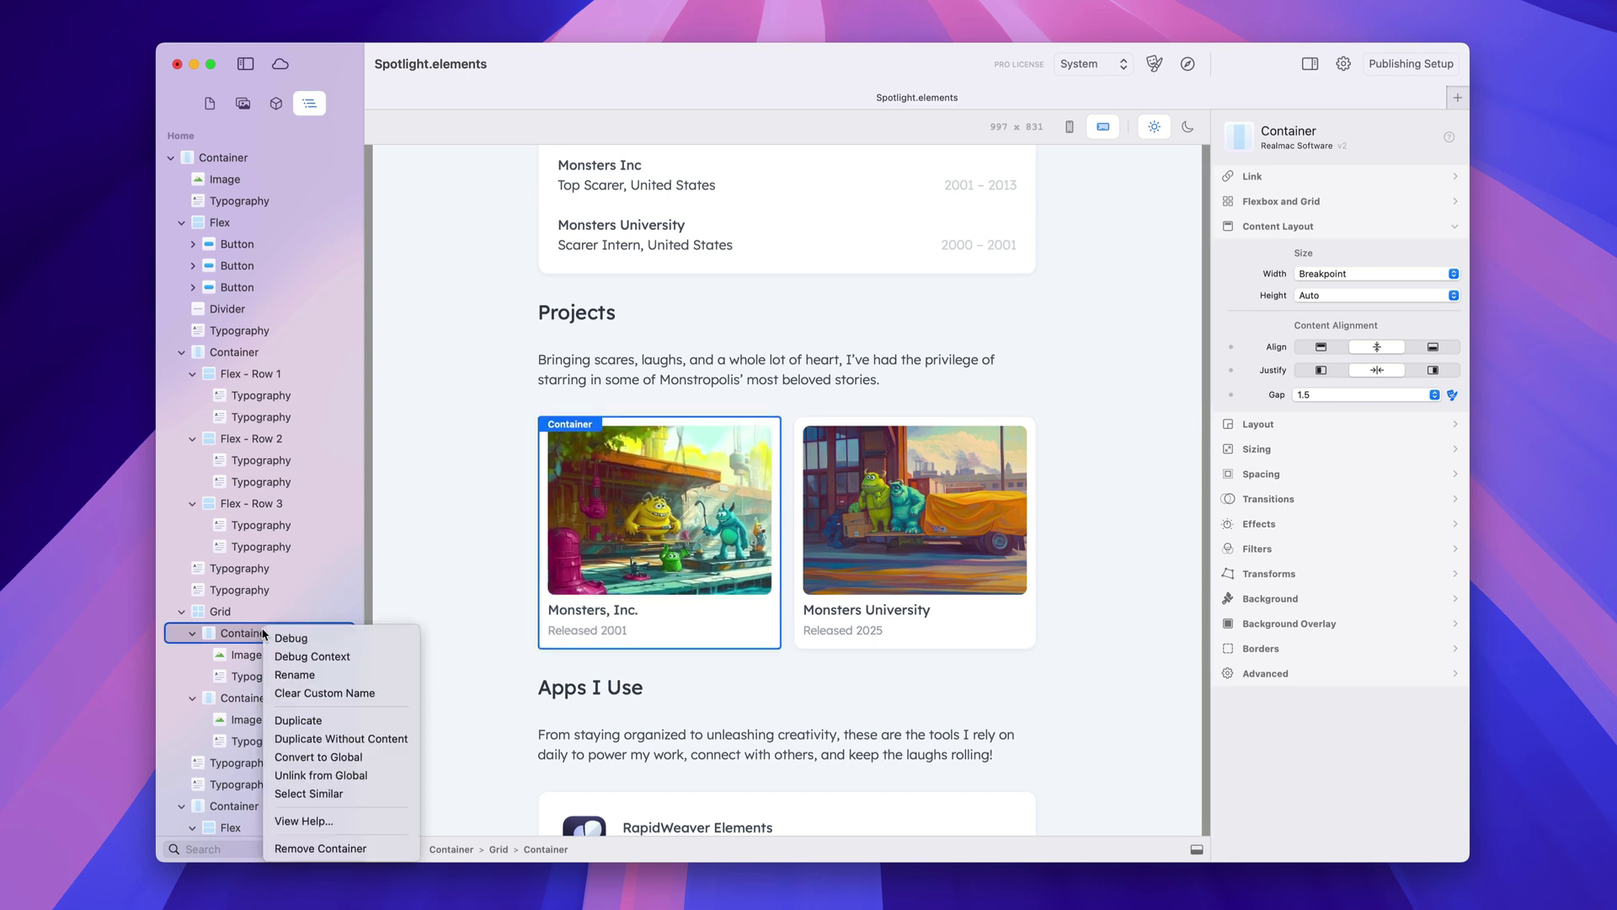
{"action": "left_click", "coordinate": [389, 745]}
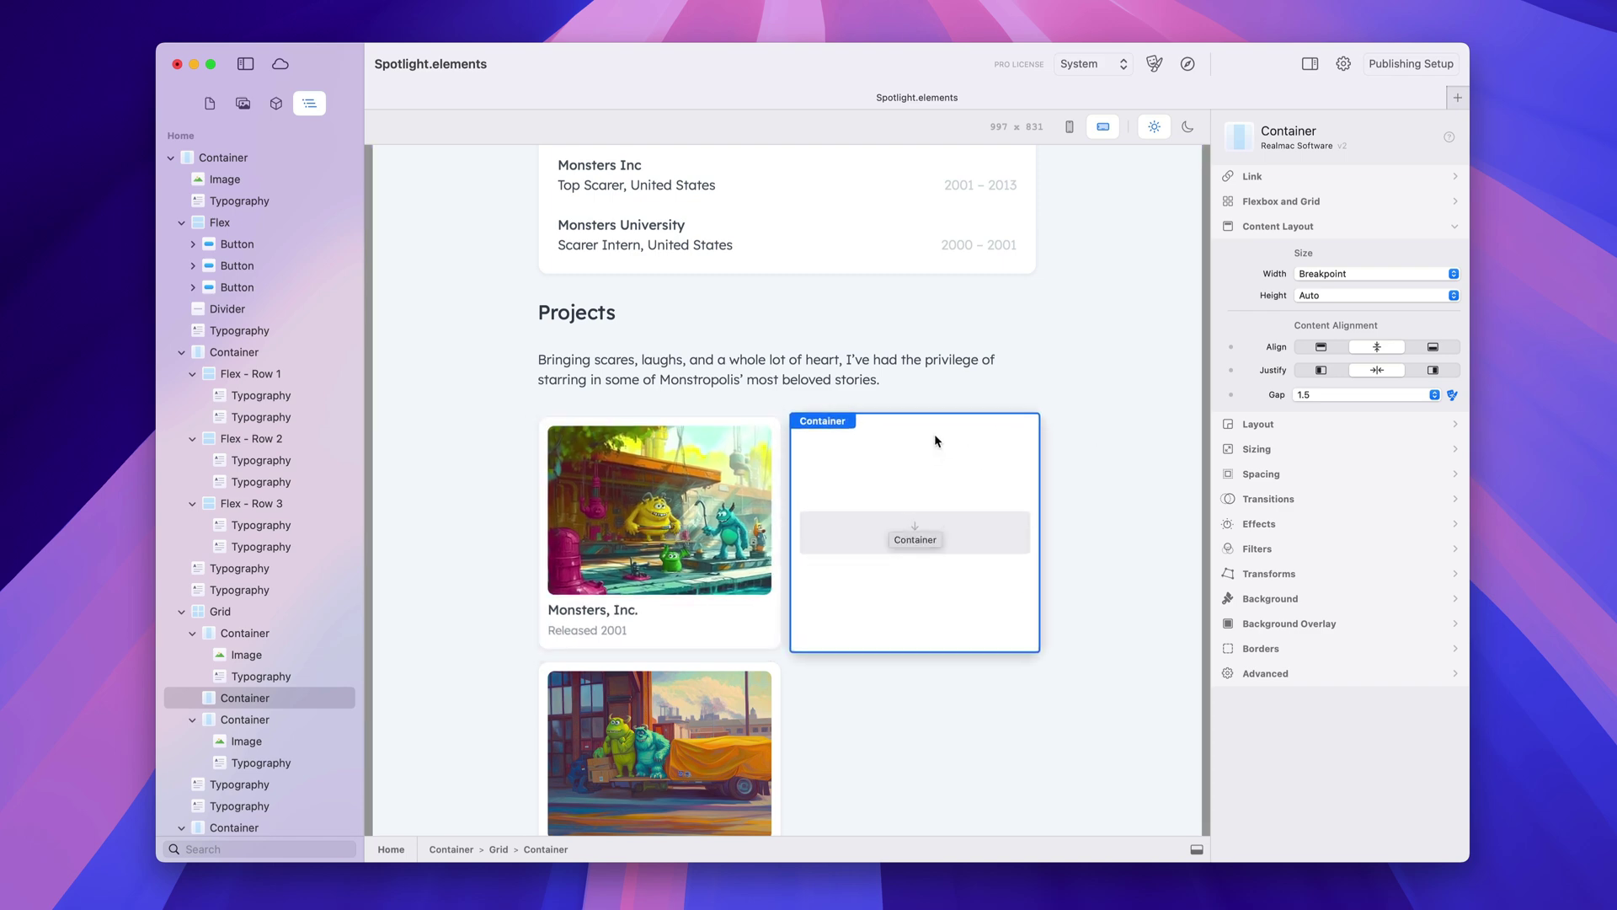
{"action": "left_click", "coordinate": [950, 381]}
{"action": "left_click", "coordinate": [1002, 482]}
{"action": "key", "text": "Delete"}
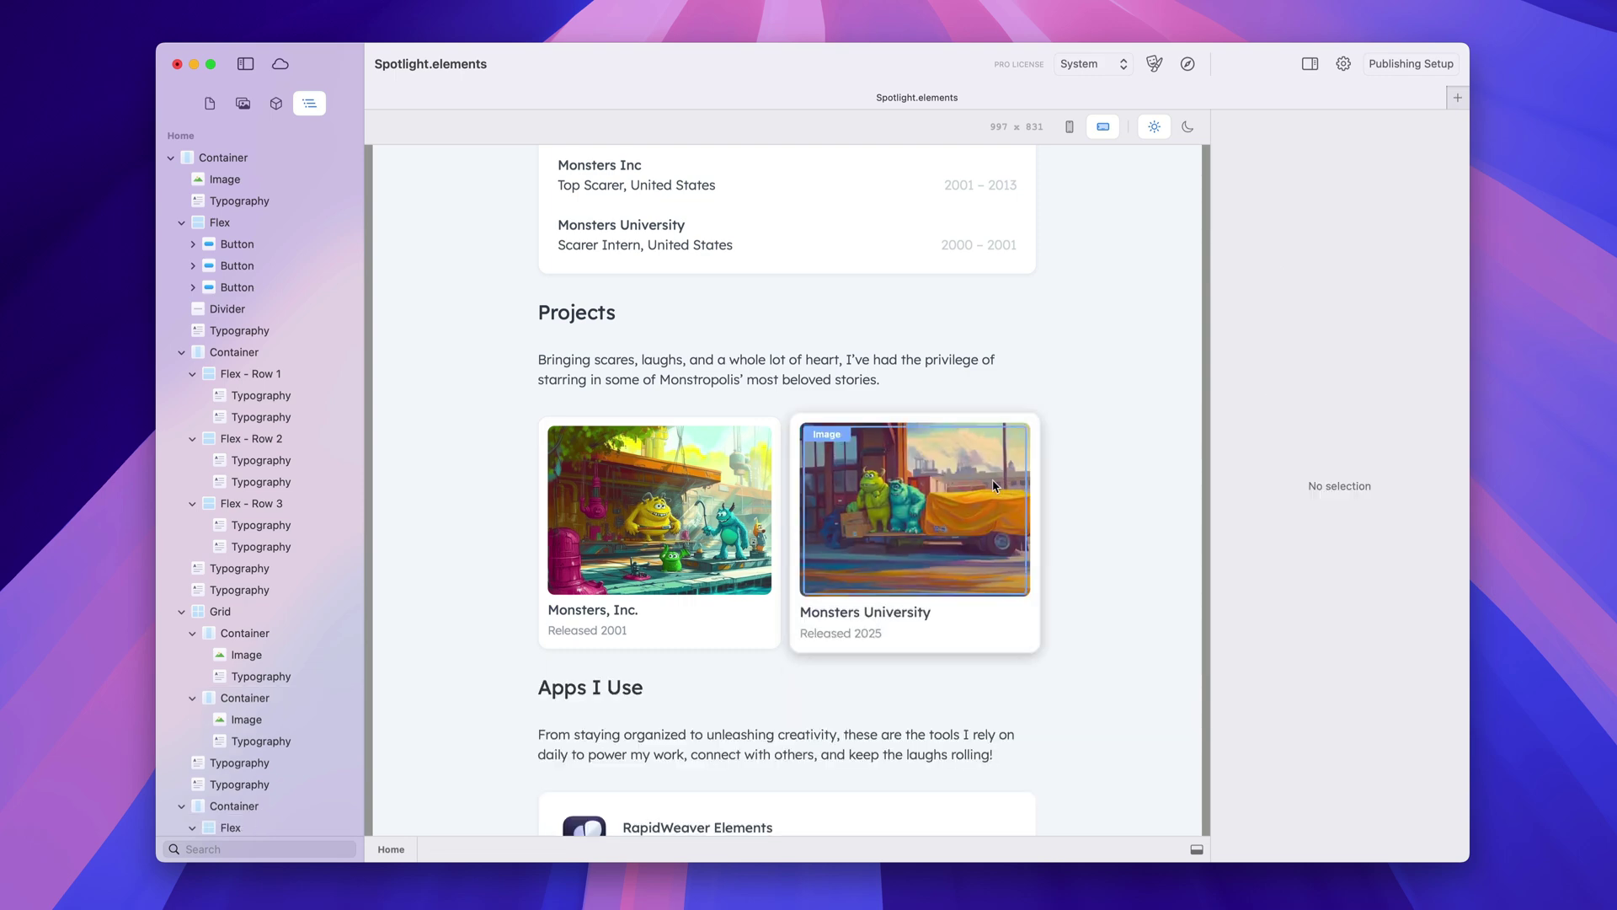
Use Select Similar on the first Button layer to select the Instagram, Threads and Mastodon buttons.
{"action": "right_click", "coordinate": [251, 459]}
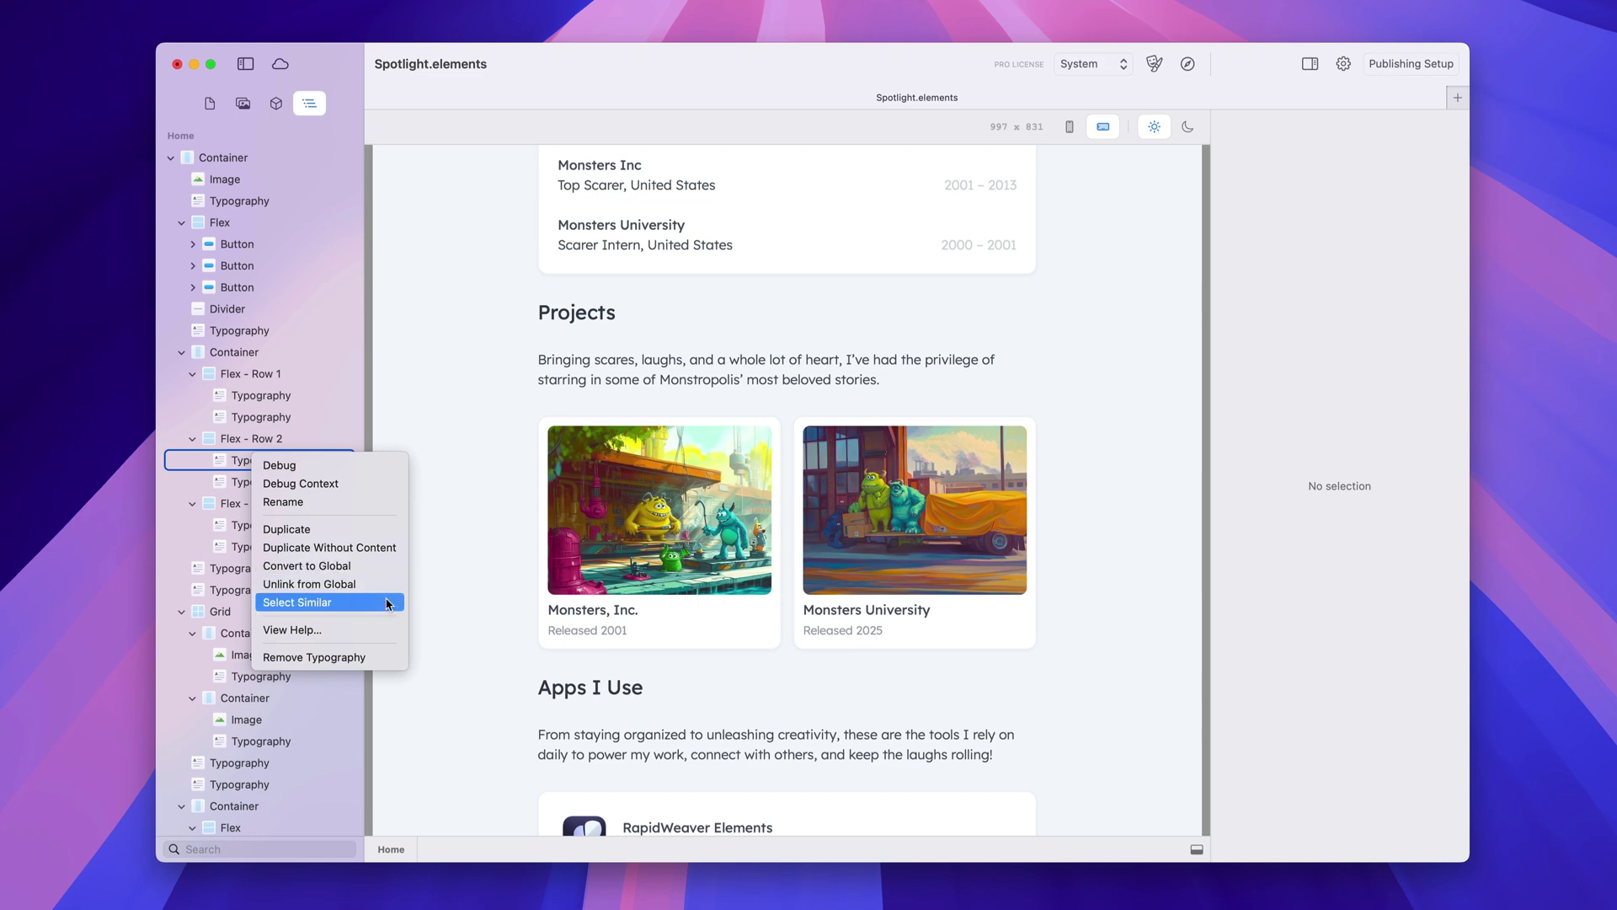
{"action": "left_click", "coordinate": [305, 404]}
{"action": "left_click", "coordinate": [261, 246]}
{"action": "right_click", "coordinate": [261, 245]}
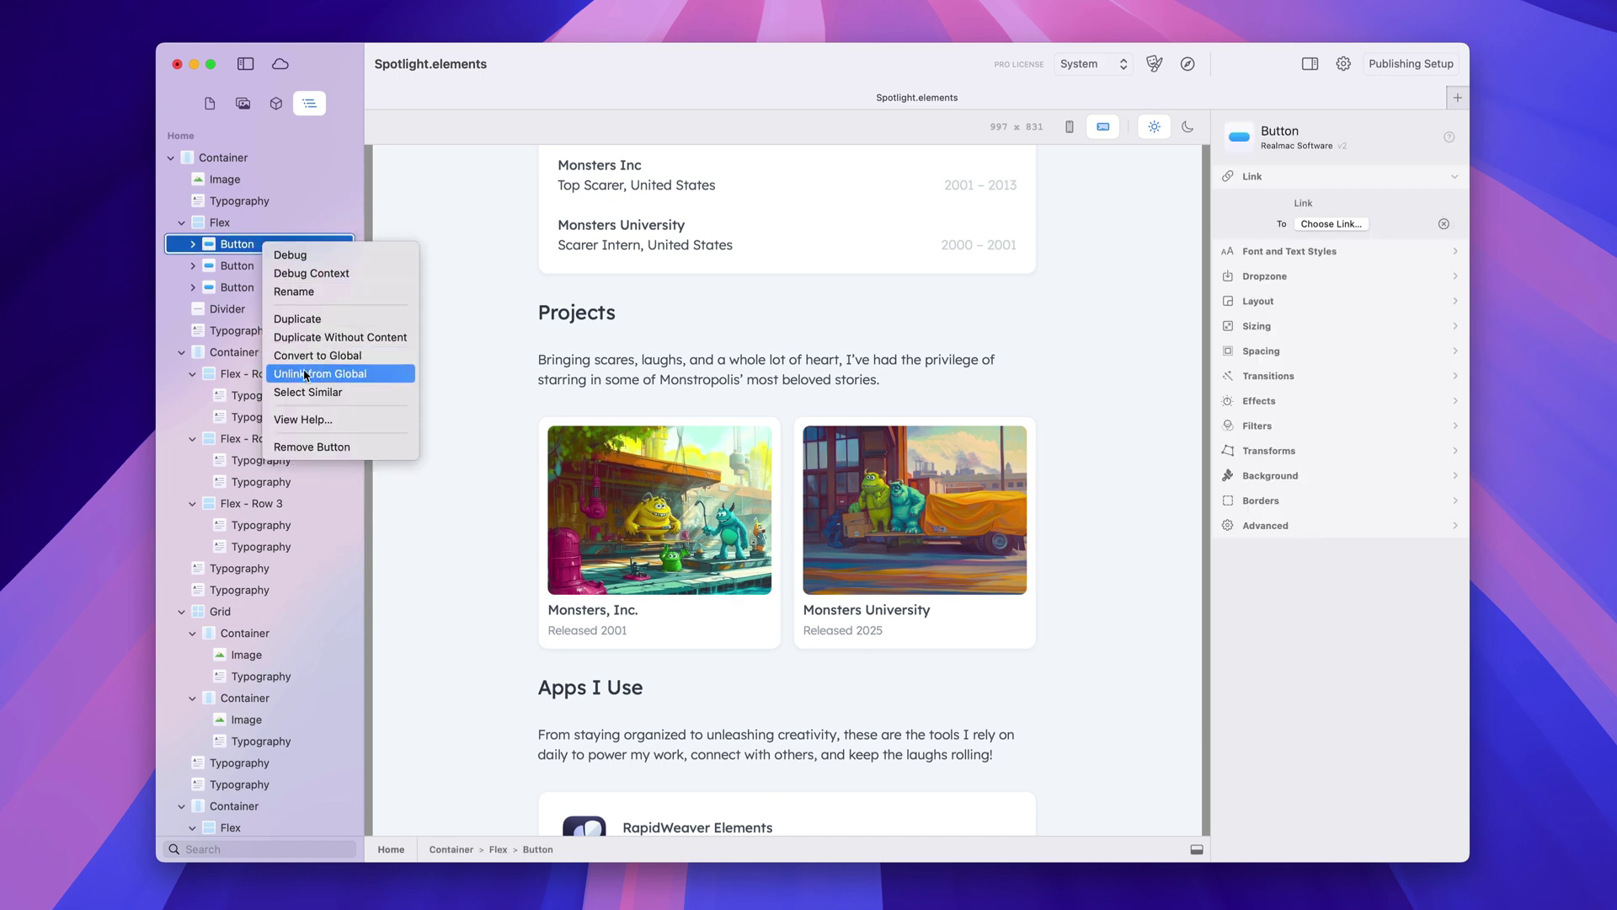
{"action": "left_click", "coordinate": [345, 393]}
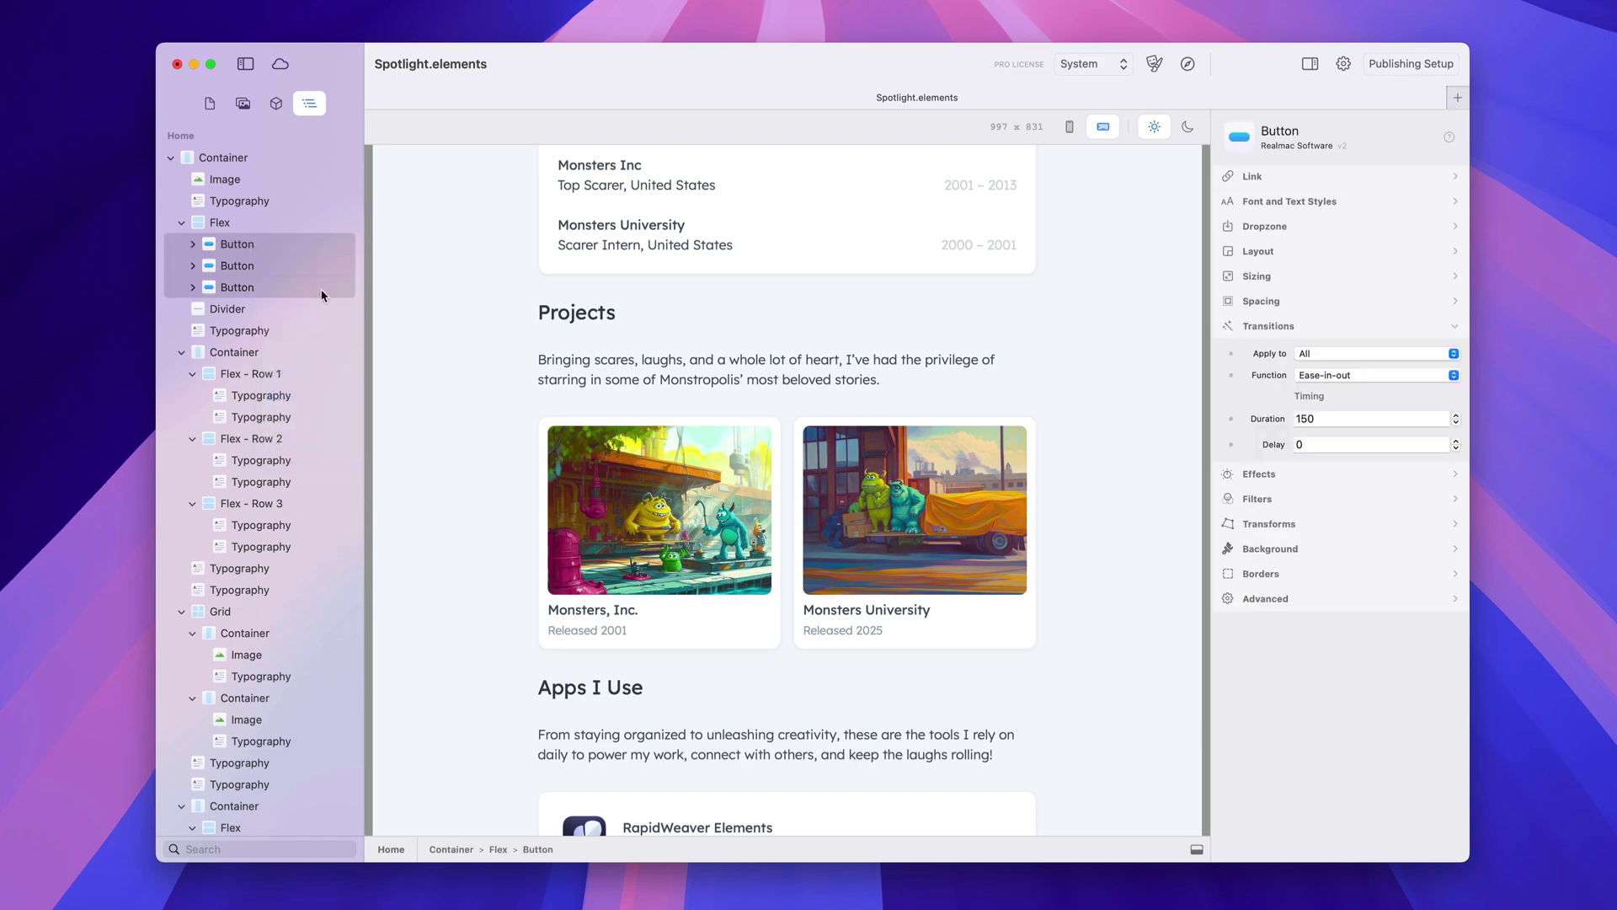
{"action": "scroll", "coordinate": [323, 297], "scroll_direction": "down", "scroll_amount": 3}
{"action": "scroll", "coordinate": [321, 295], "scroll_direction": "down", "scroll_amount": 5}
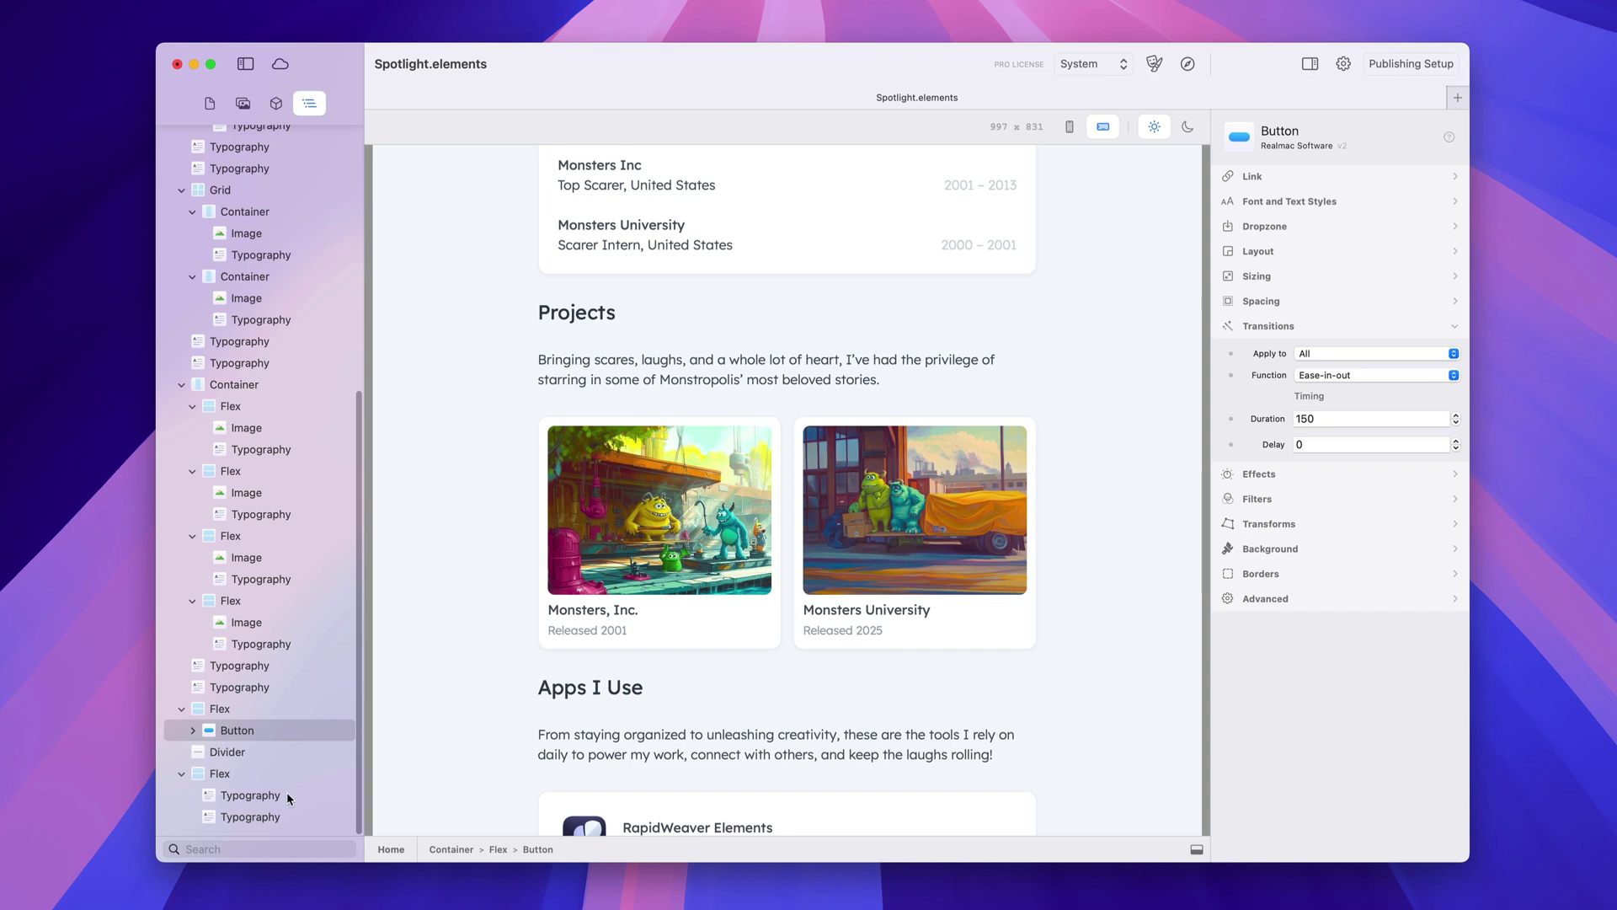
{"action": "scroll", "coordinate": [275, 741], "scroll_direction": "up", "scroll_amount": 10}
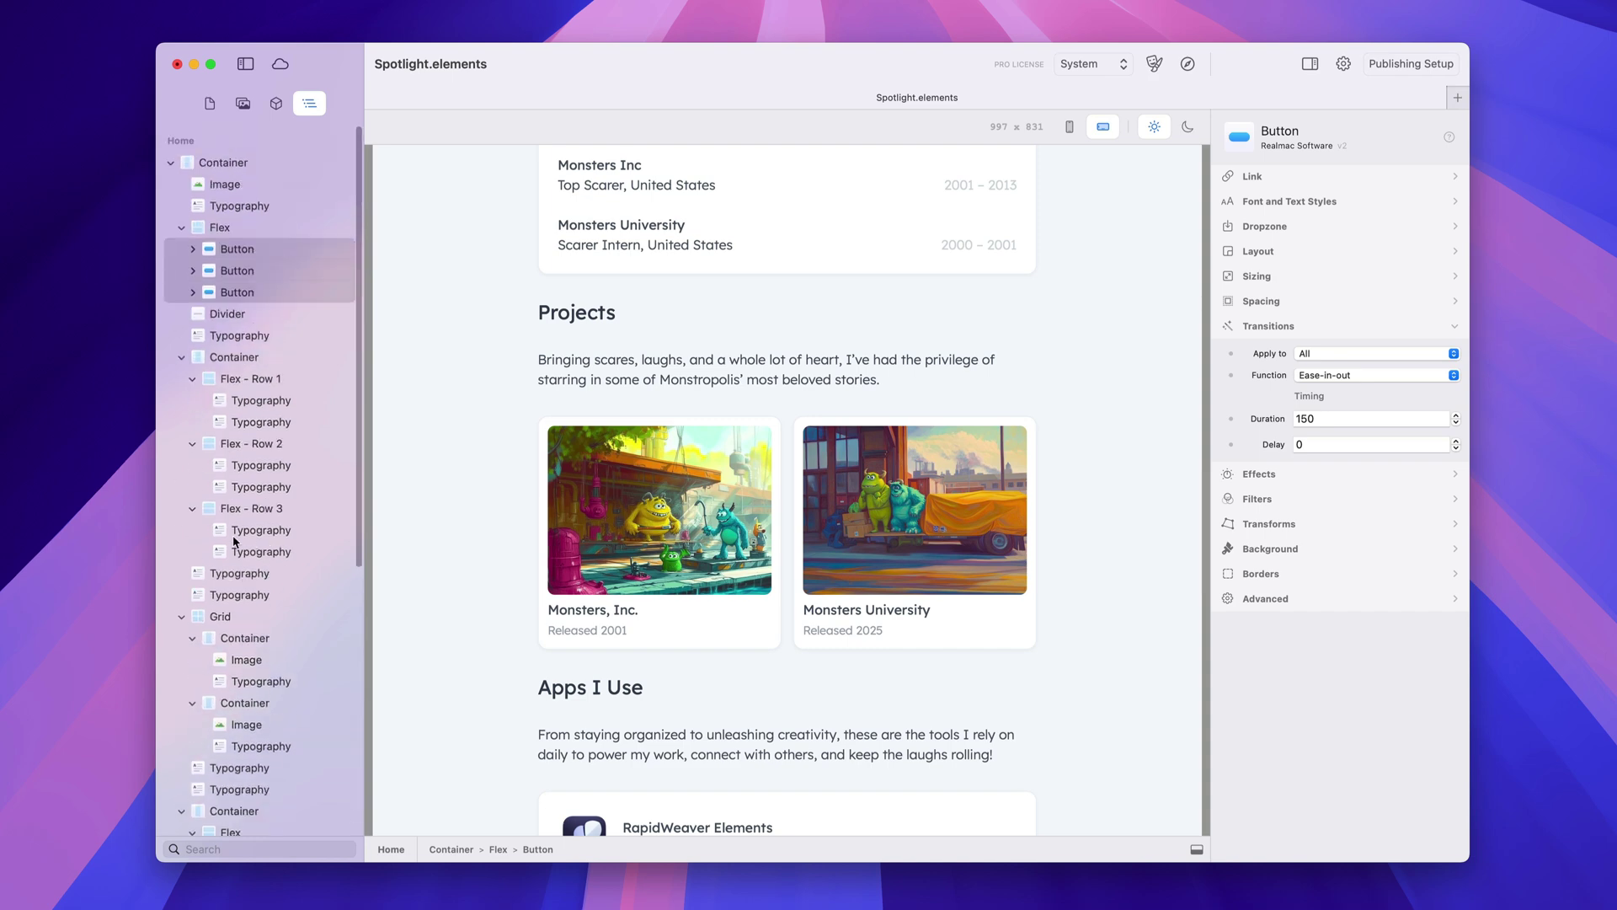
{"action": "scroll", "coordinate": [935, 490], "scroll_direction": "up", "scroll_amount": 10}
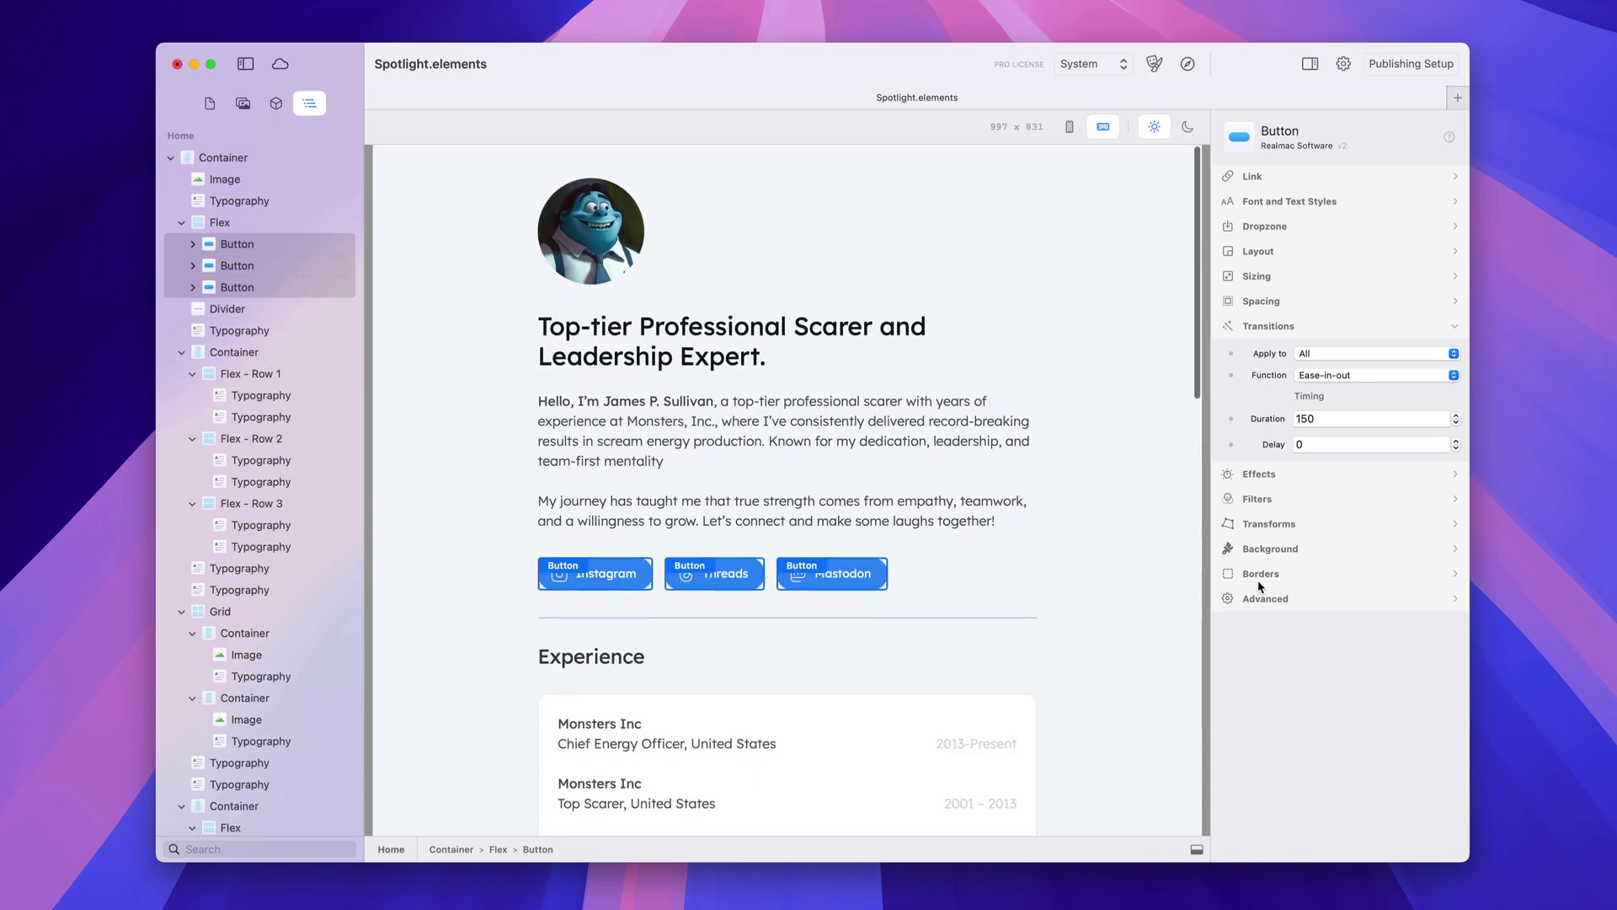
Expand the Borders settings, then open the context menu of the Flex group holding the buttons.
{"action": "left_click", "coordinate": [1292, 579]}
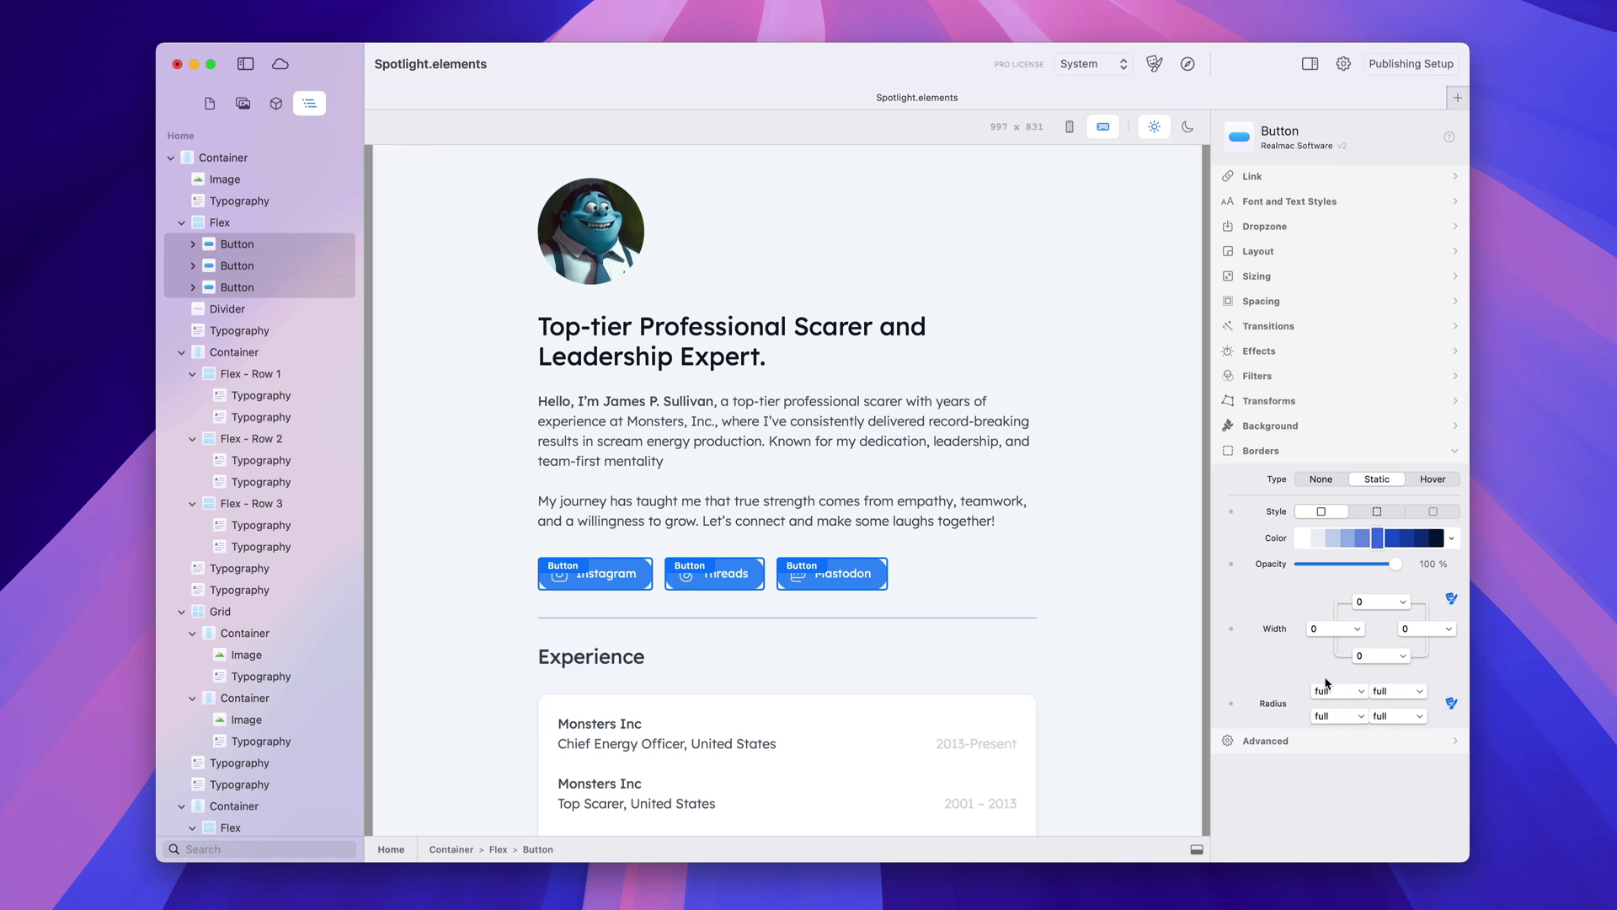
{"action": "left_click", "coordinate": [246, 225]}
{"action": "right_click", "coordinate": [265, 226]}
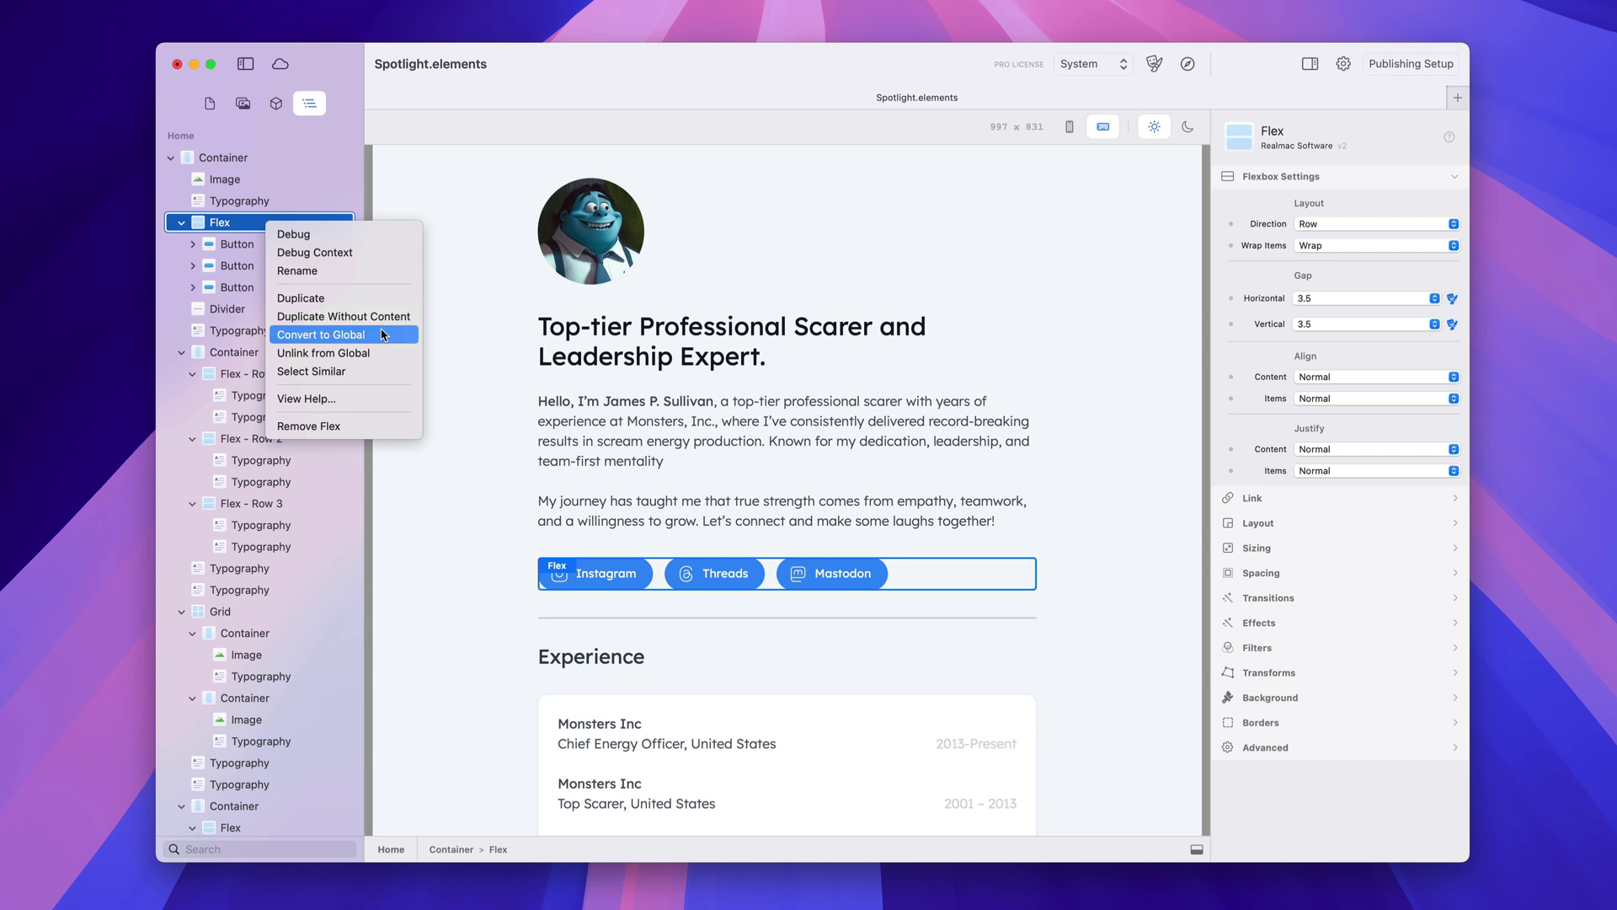
{"action": "left_click", "coordinate": [574, 326]}
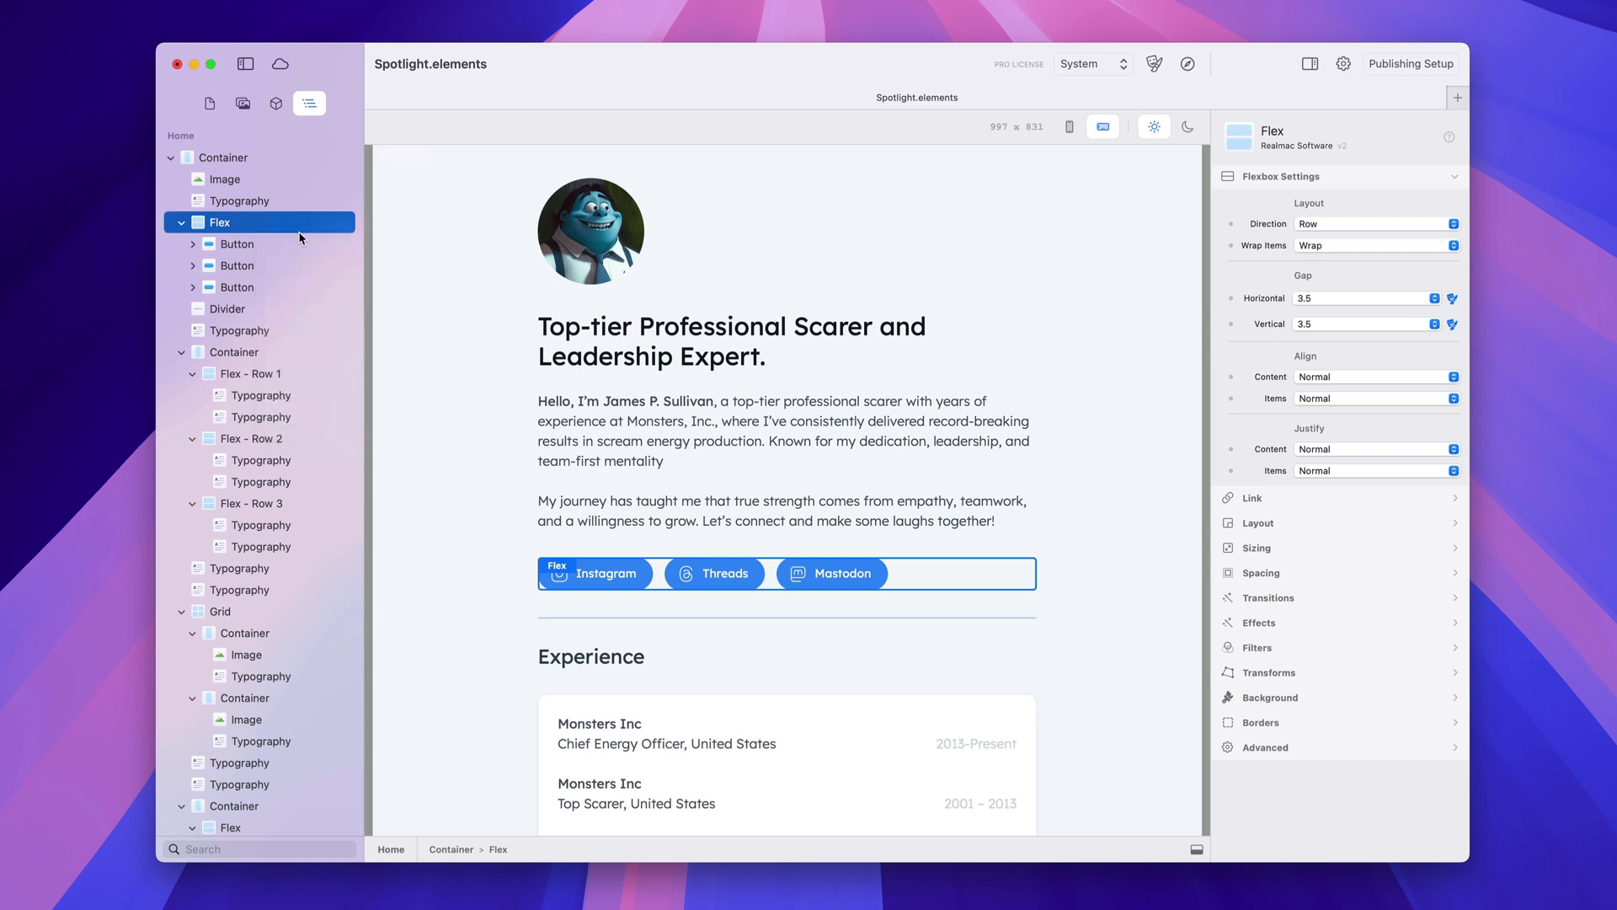
{"action": "right_click", "coordinate": [278, 226]}
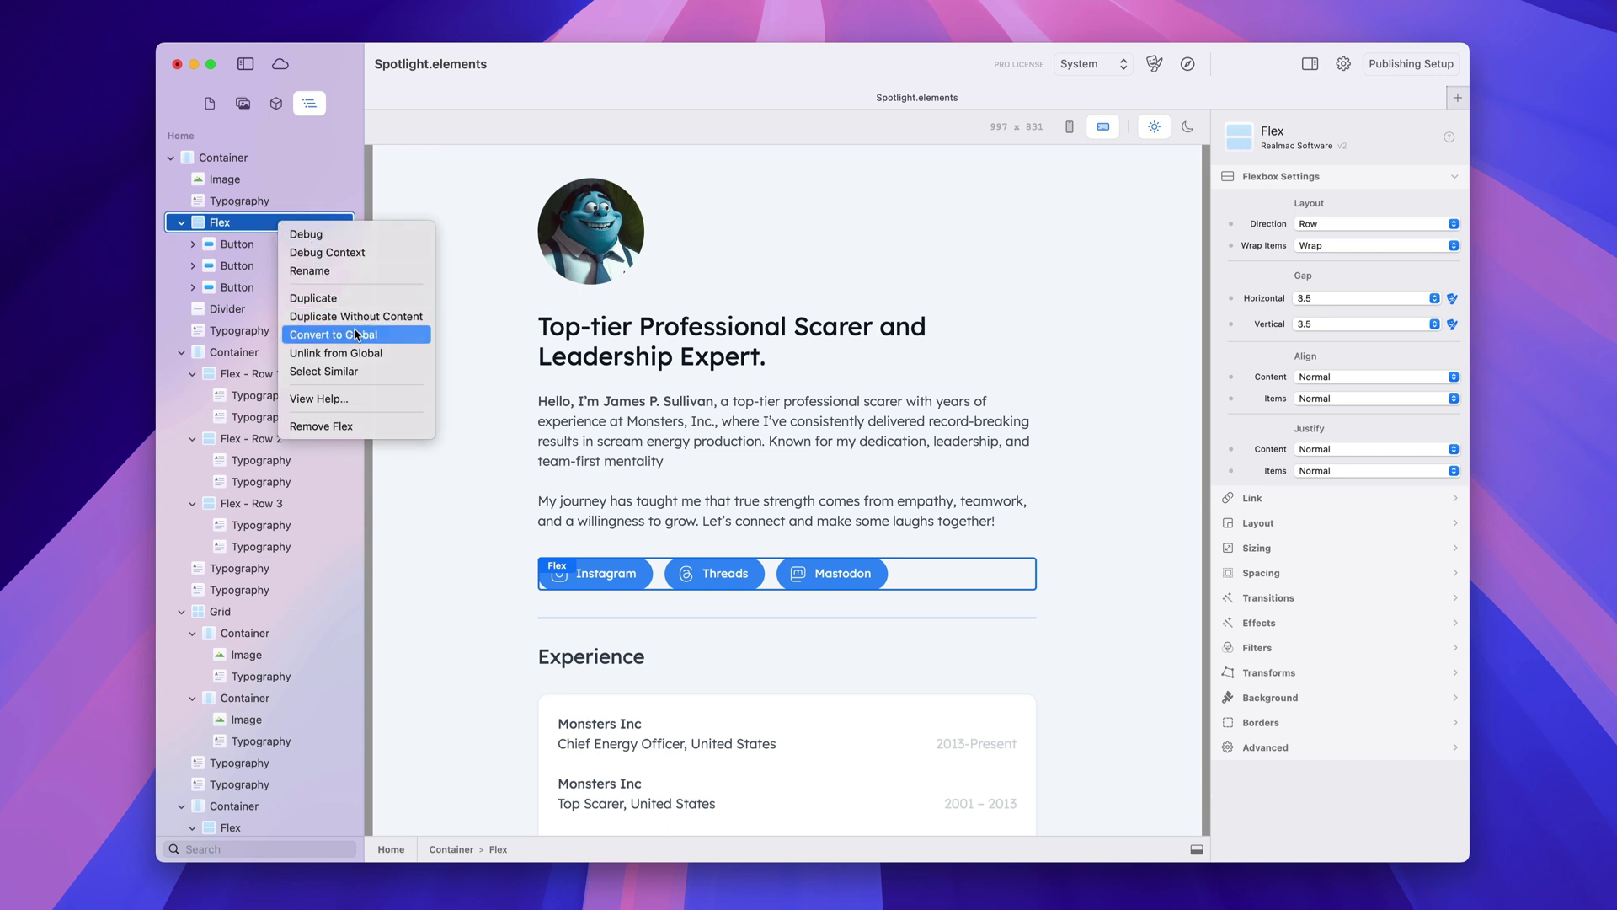
{"action": "left_click", "coordinate": [550, 354]}
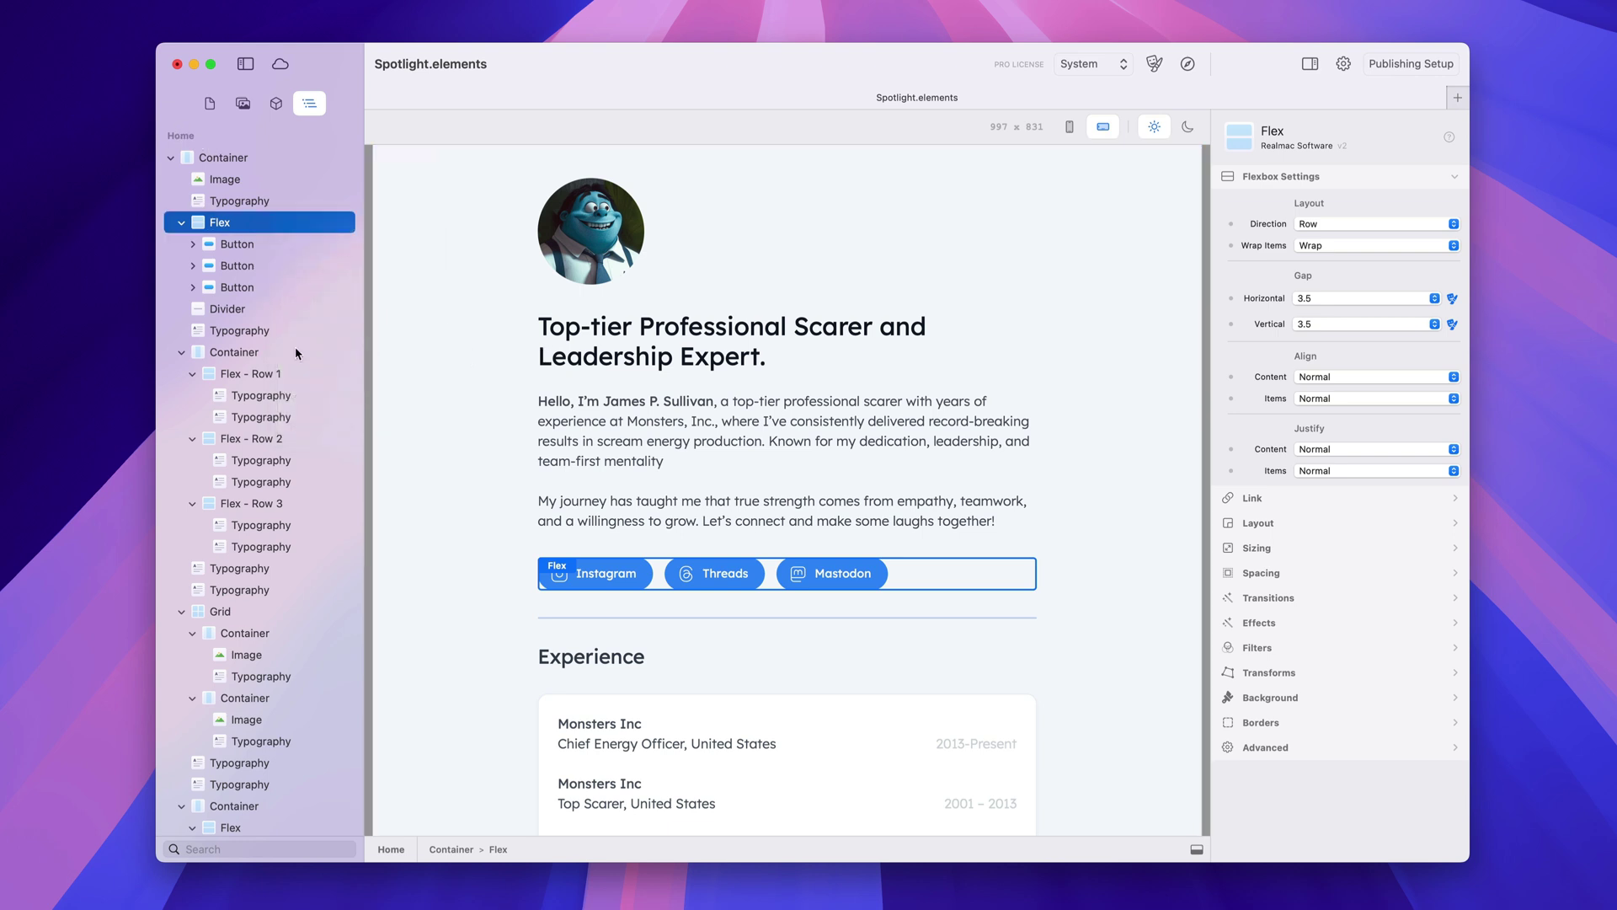
{"action": "right_click", "coordinate": [182, 139]}
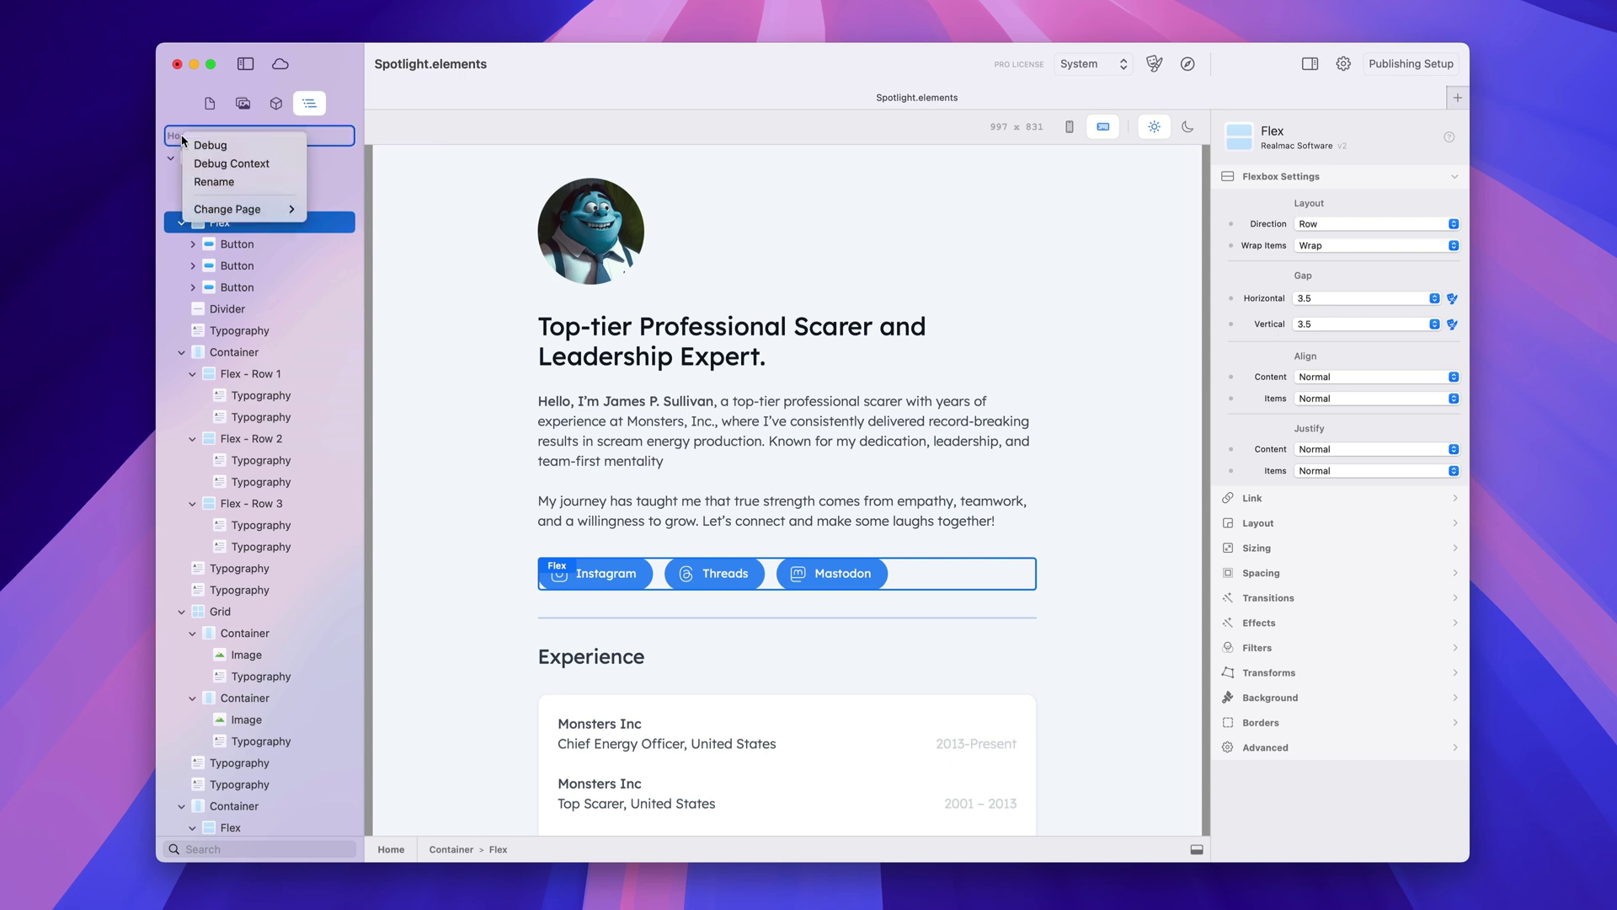
{"action": "mouse_move", "coordinate": [278, 209]}
{"action": "left_click", "coordinate": [344, 210]}
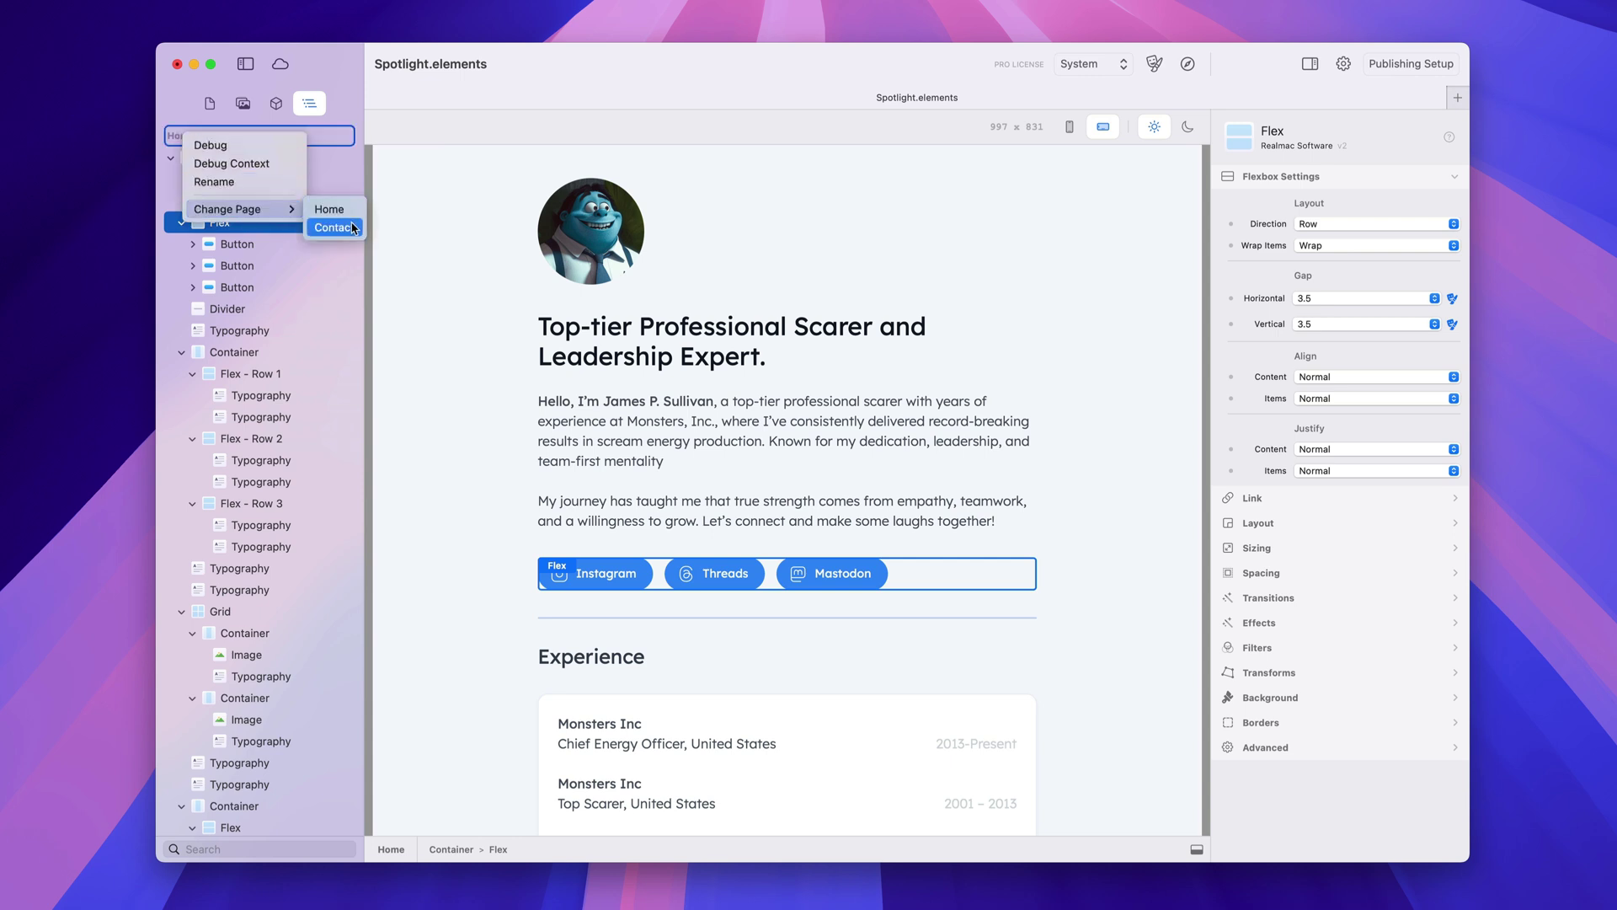
{"action": "left_click", "coordinate": [209, 104]}
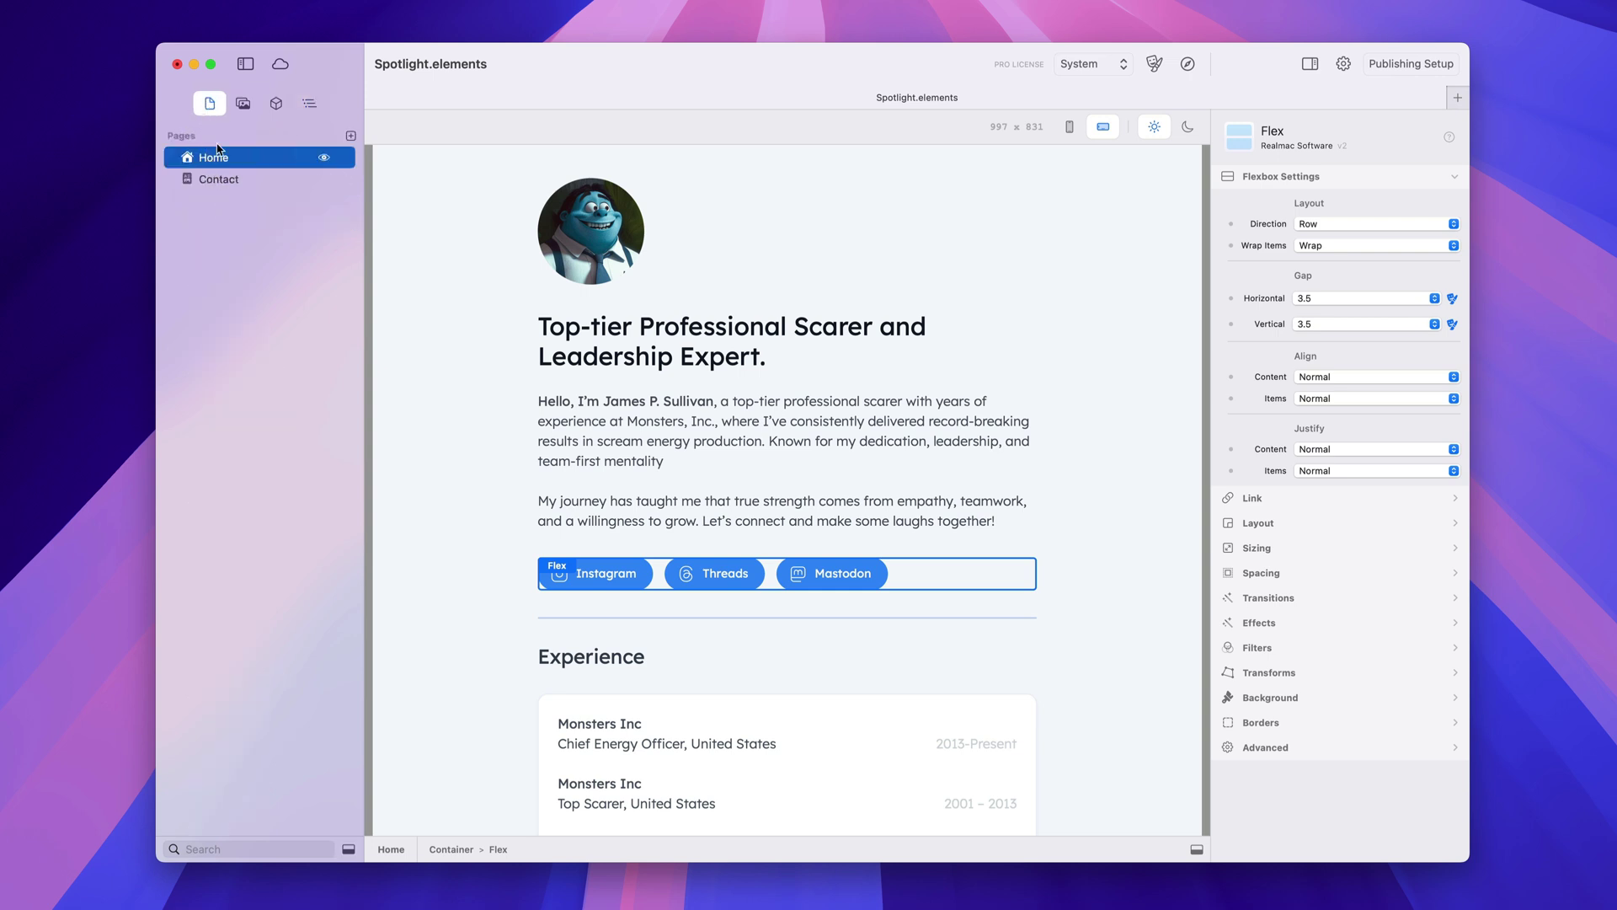
{"action": "left_click", "coordinate": [309, 103]}
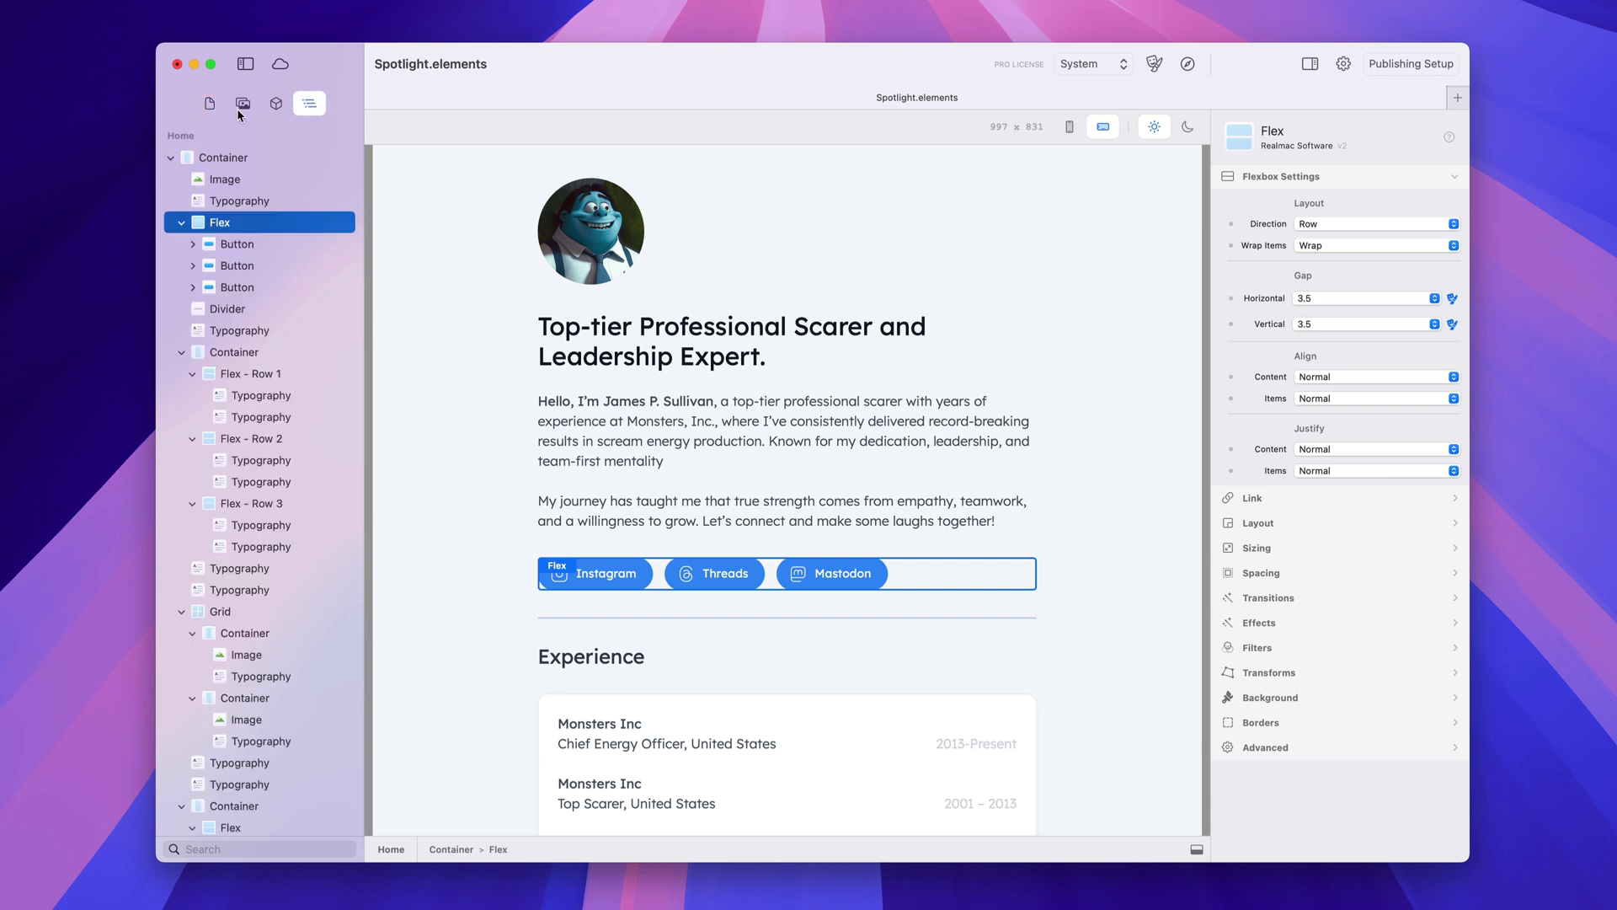
{"action": "right_click", "coordinate": [175, 138]}
{"action": "mouse_move", "coordinate": [251, 209]}
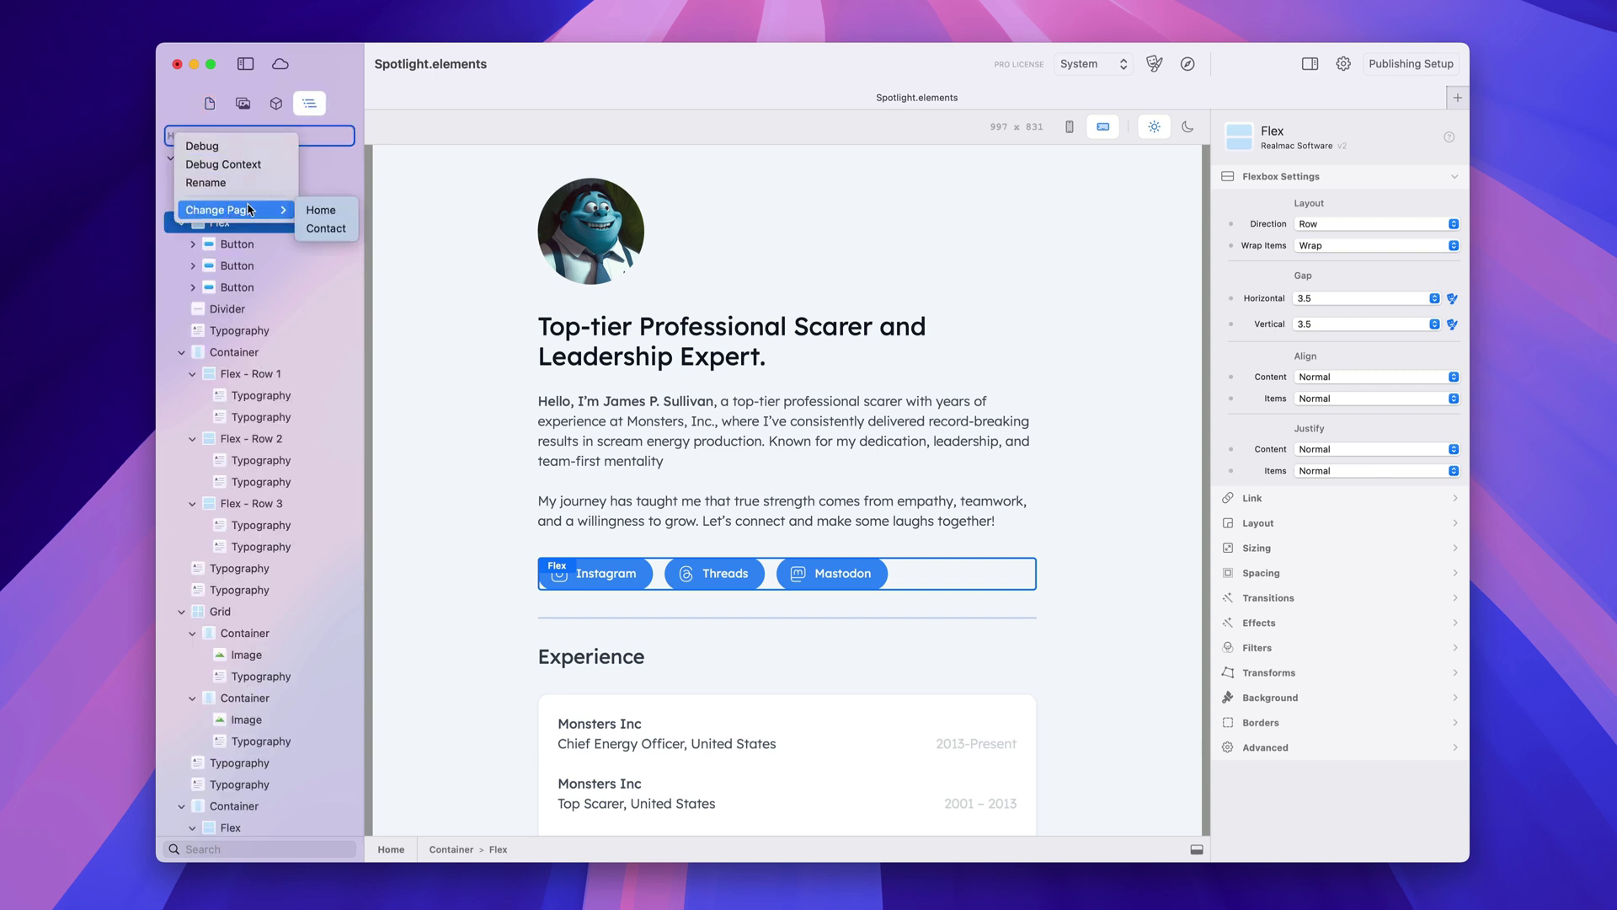
{"action": "left_click", "coordinate": [328, 211]}
{"action": "left_click", "coordinate": [247, 181]}
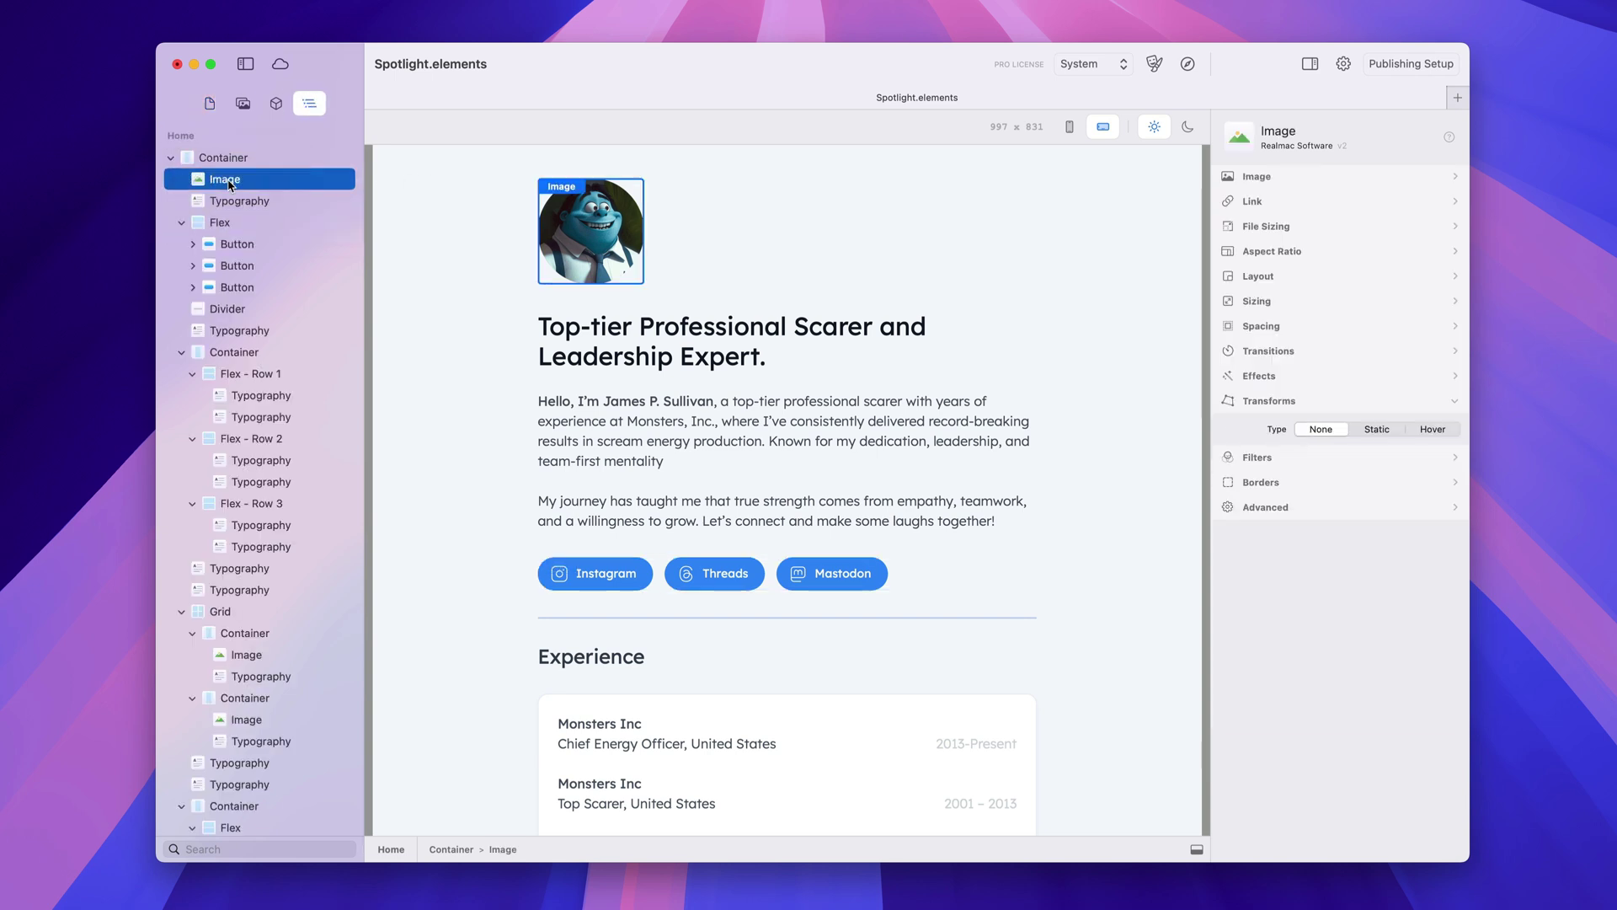